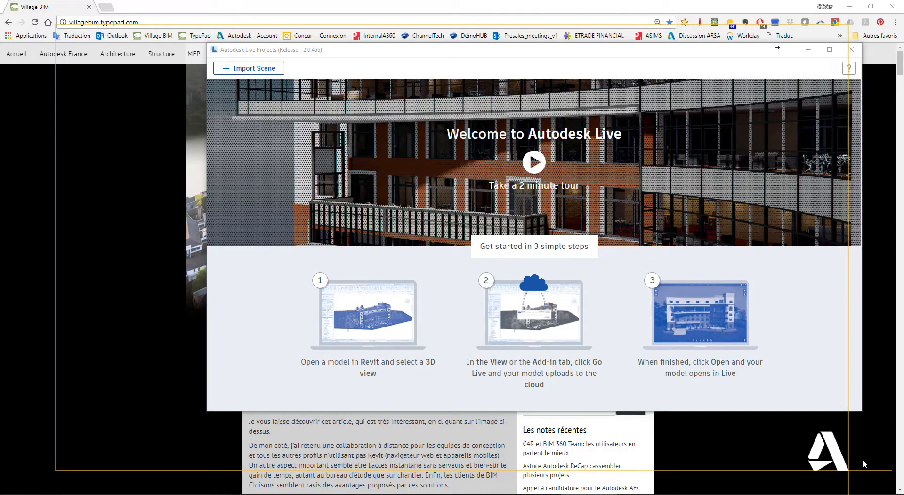
Import the scene PB Phase9Final-Navisworks-2.0.0.876.lvsc into Autodesk Live, extracting its contents to the 7- Palais Brongniard folder
{"action": "left_click", "coordinate": [263, 68]}
{"action": "left_click", "coordinate": [321, 121]}
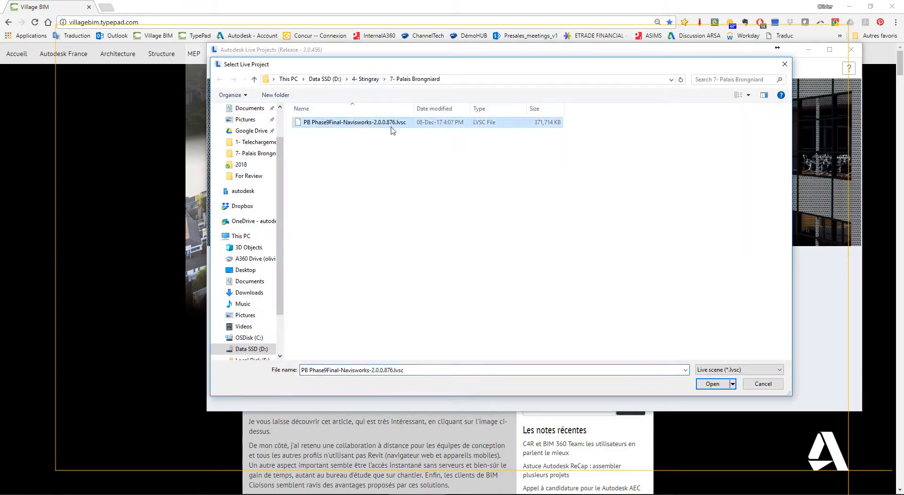
{"action": "left_click", "coordinate": [712, 384]}
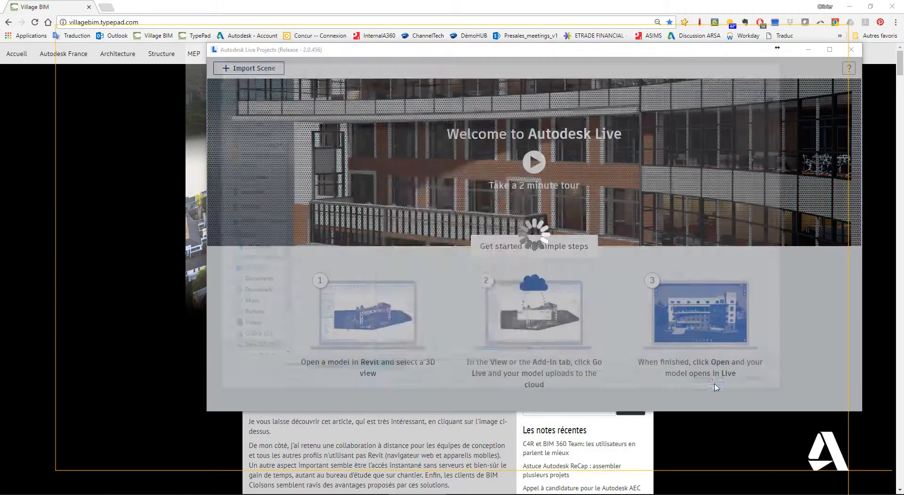
{"action": "left_click_drag", "start_coordinate": [450, 93], "coordinate": [445, 93]}
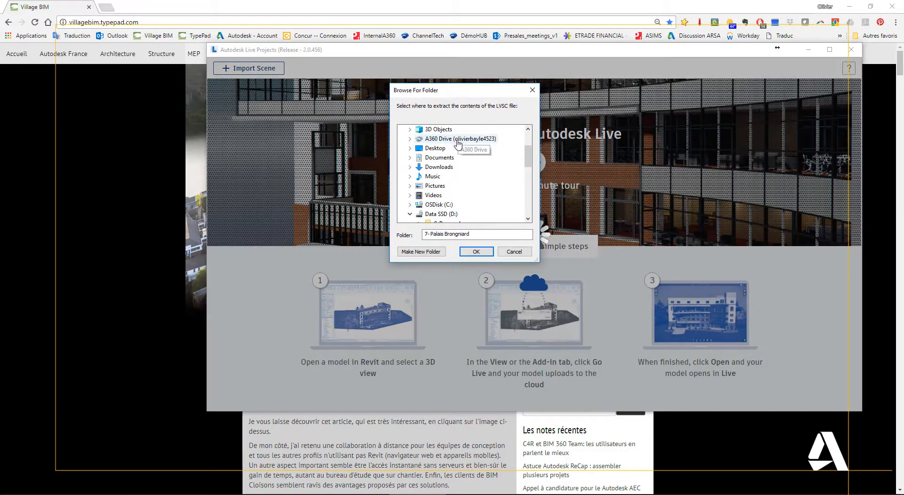
{"action": "scroll", "coordinate": [529, 164], "scroll_direction": "down", "scroll_amount": 1}
{"action": "scroll", "coordinate": [529, 165], "scroll_direction": "down", "scroll_amount": 3}
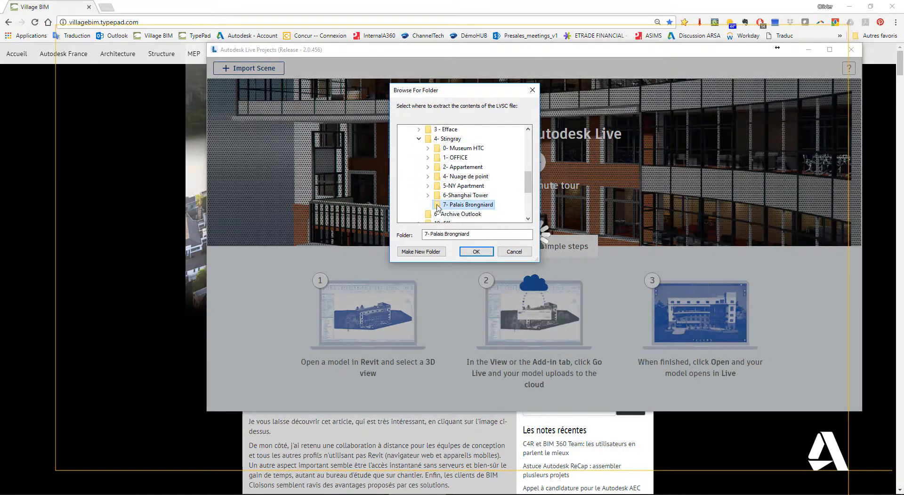
{"action": "left_click", "coordinate": [477, 253]}
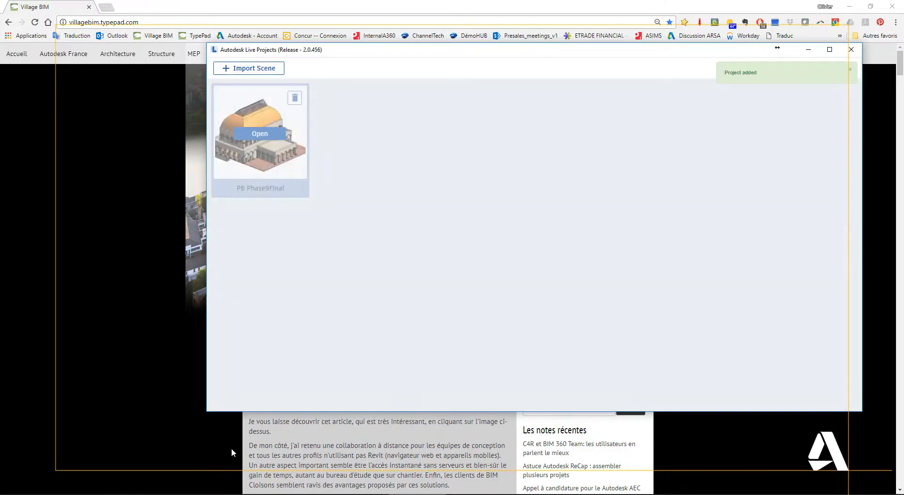
Switch to File Explorer and view the contents of the extracted PB Phase9Final-Navisworks-2.0.0.876 folder
{"action": "mouse_move", "coordinate": [244, 494]}
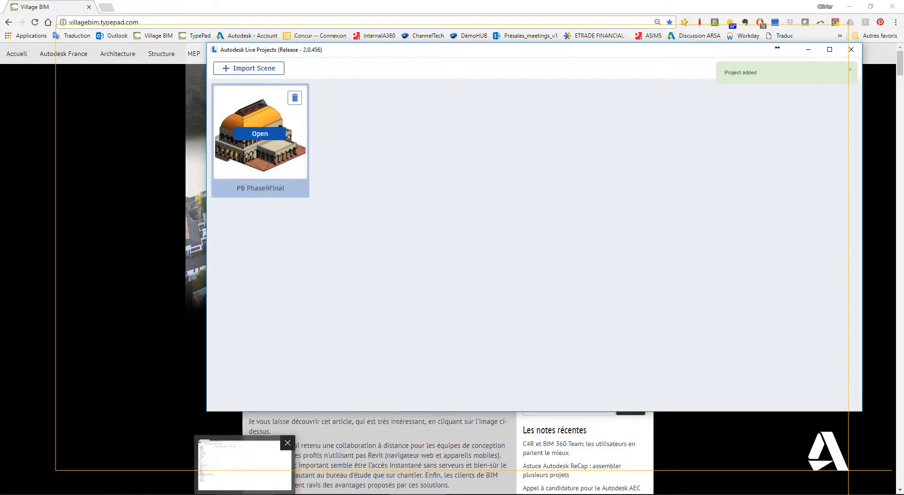
{"action": "left_click", "coordinate": [283, 464]}
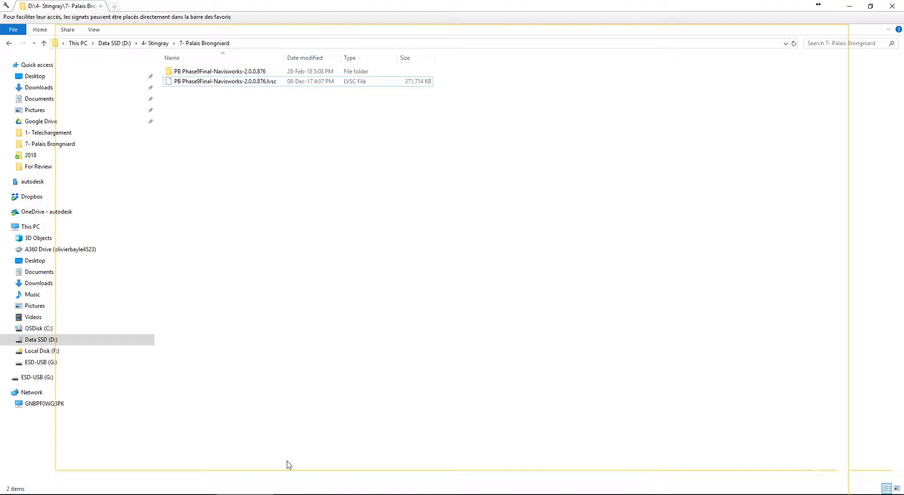
{"action": "left_click", "coordinate": [242, 73]}
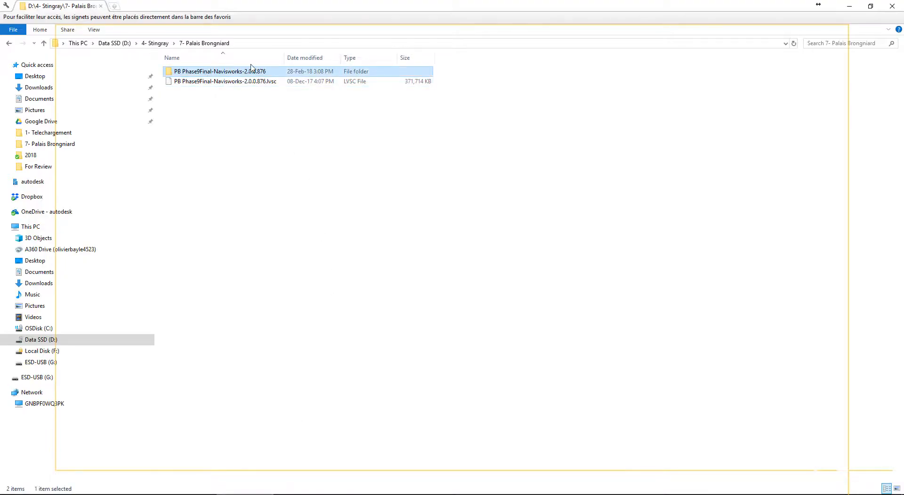
{"action": "double_click", "coordinate": [221, 73]}
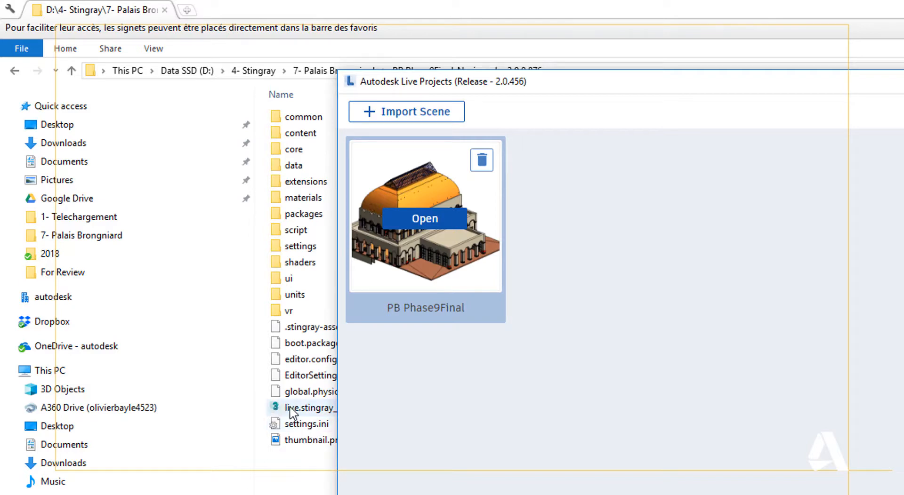
Open the PB Phase9Final scene in Autodesk Live to view the great hall's interior, and leave the scene
{"action": "left_click", "coordinate": [428, 23]}
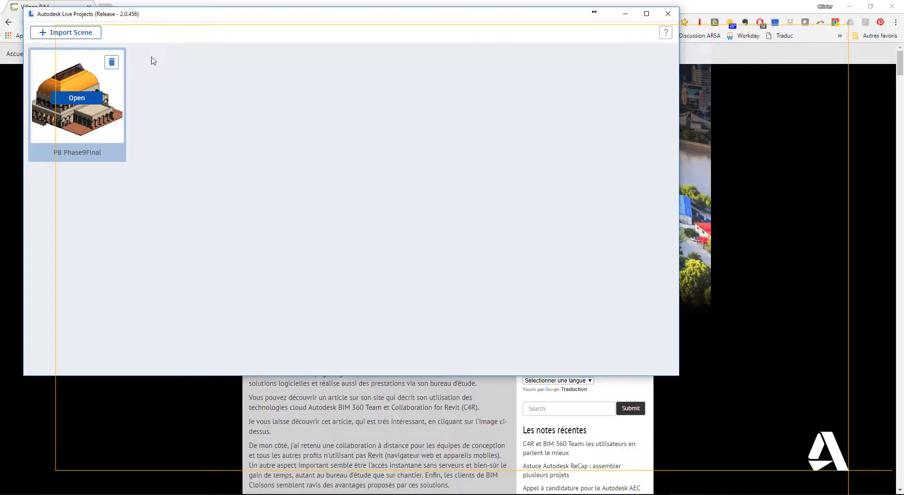
{"action": "left_click", "coordinate": [81, 99]}
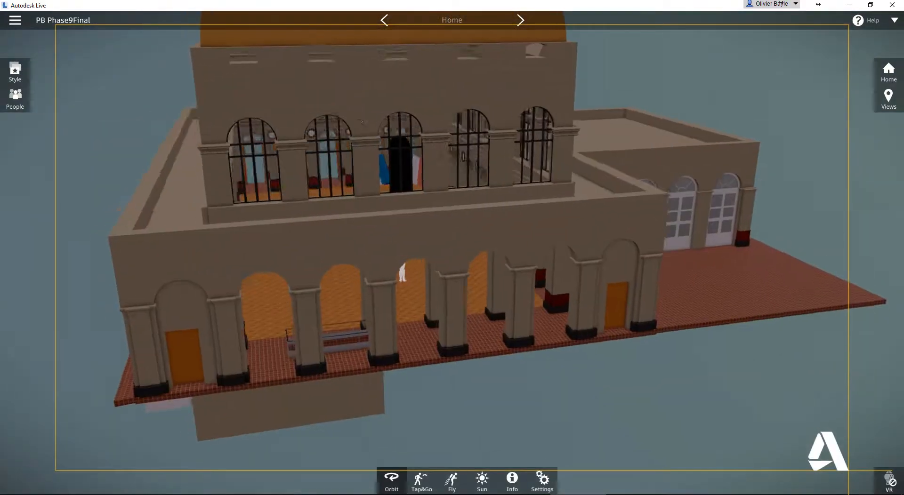
{"action": "left_click", "coordinate": [402, 282]}
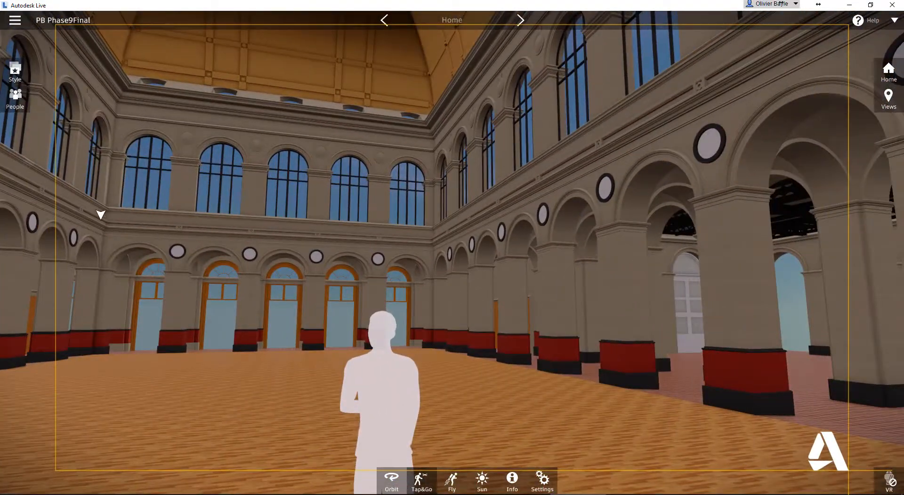
{"action": "left_click_drag", "start_coordinate": [221, 216], "coordinate": [273, 216]}
{"action": "left_click", "coordinate": [15, 20]}
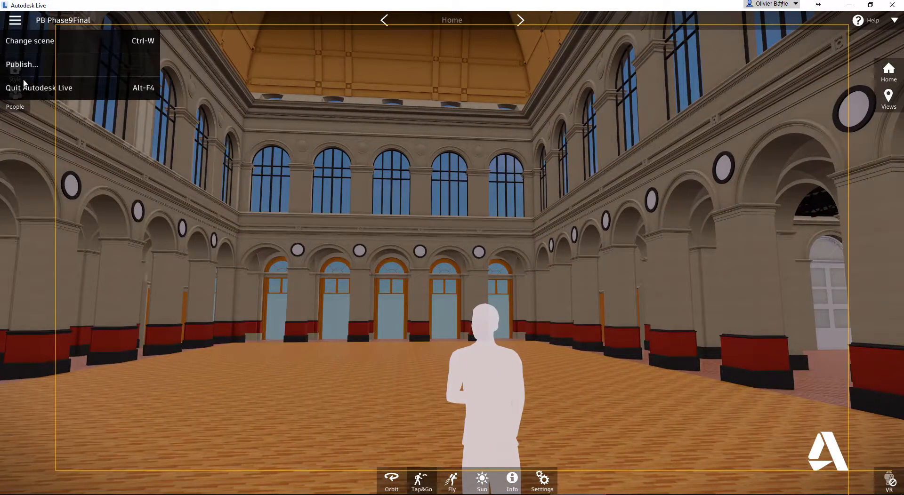
{"action": "left_click", "coordinate": [23, 49]}
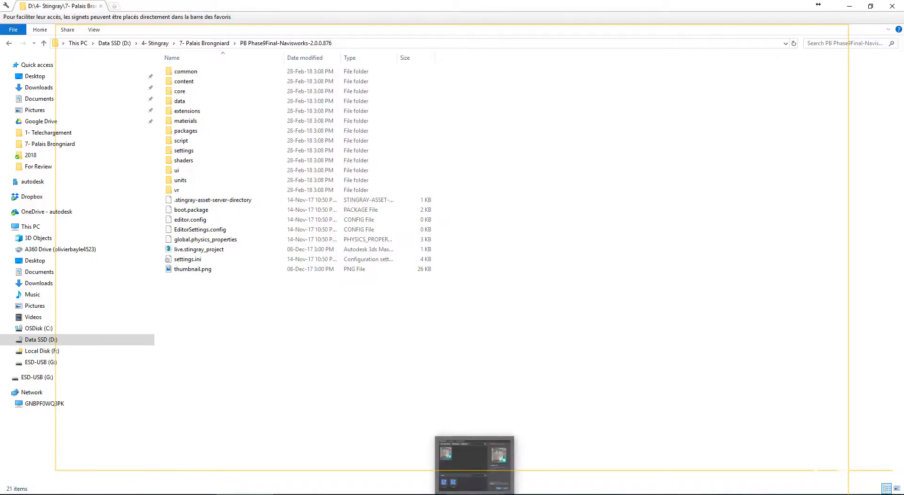
Switch to 3ds Max Interactive and add the existing project live.stingray_project from the PB Phase9Final-Navisworks-2.0.0.876 folder
{"action": "left_click", "coordinate": [481, 491]}
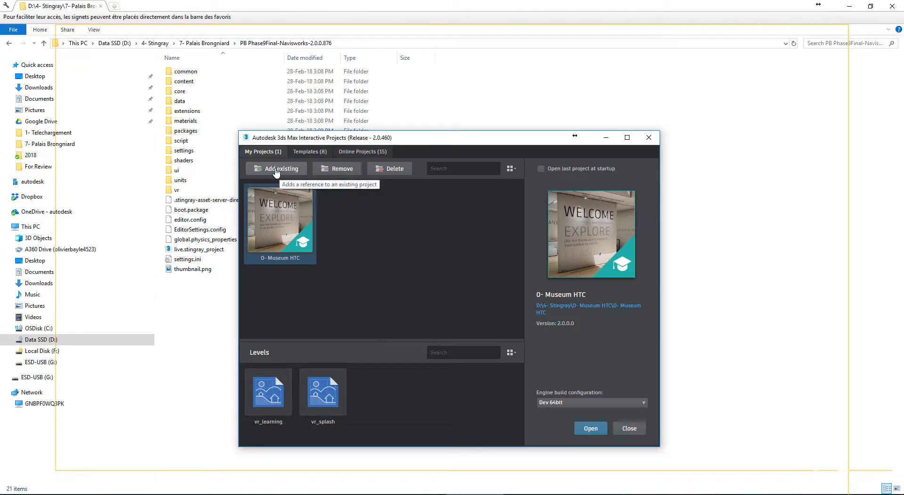
{"action": "left_click", "coordinate": [276, 171]}
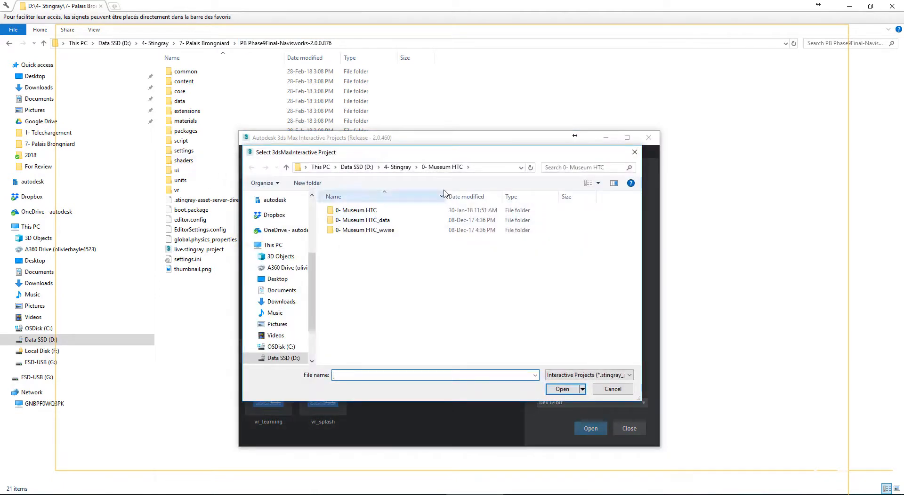
{"action": "left_click", "coordinate": [386, 167]}
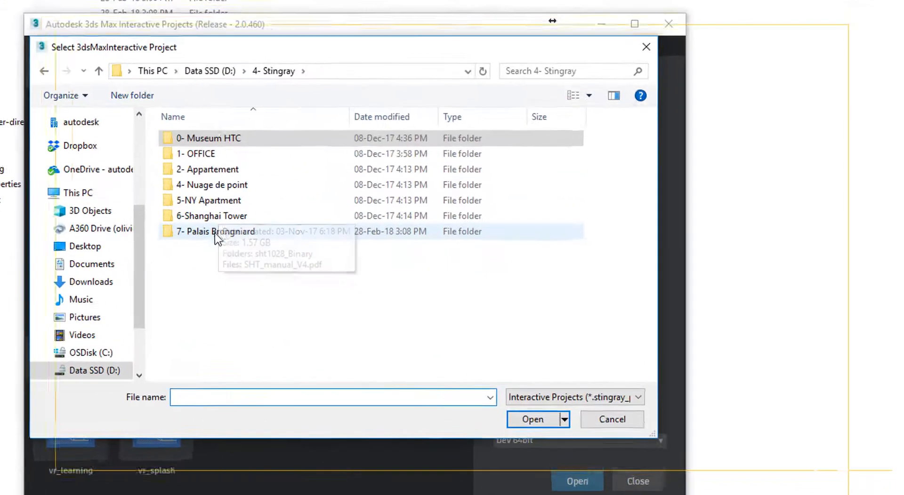
{"action": "double_click", "coordinate": [357, 270]}
{"action": "double_click", "coordinate": [195, 142]}
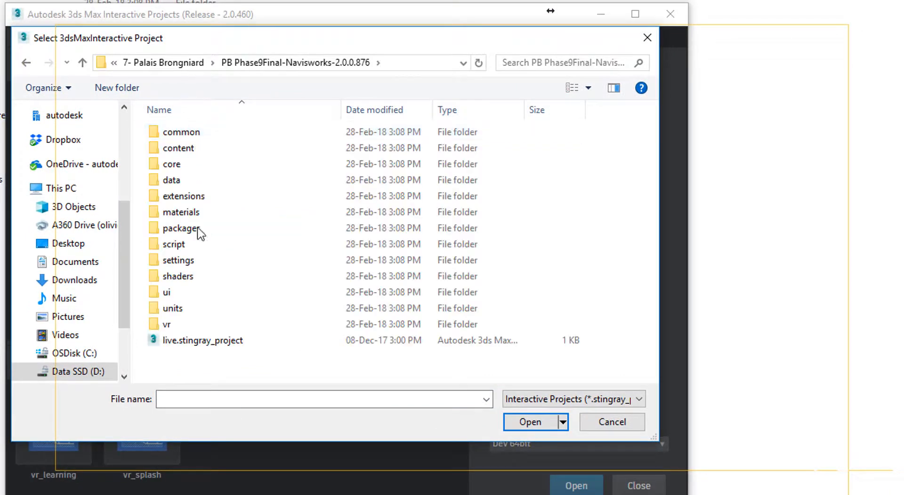
{"action": "left_click", "coordinate": [201, 339]}
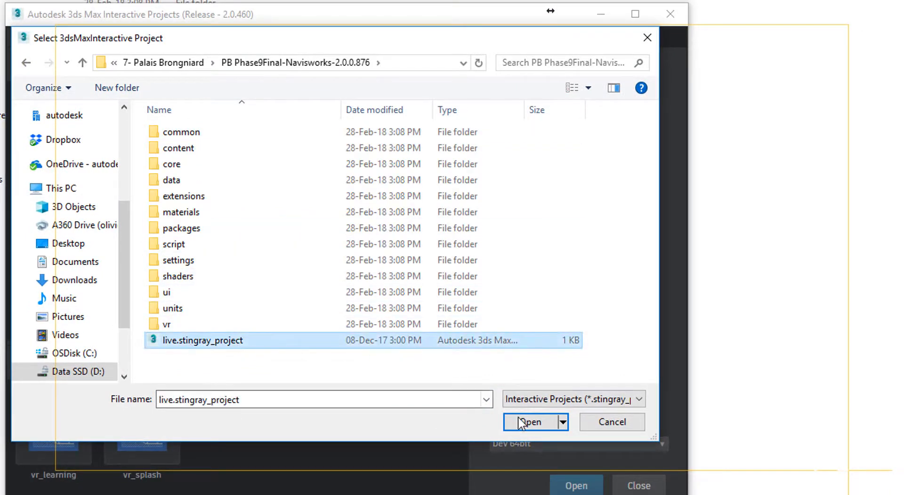
{"action": "left_click", "coordinate": [536, 423]}
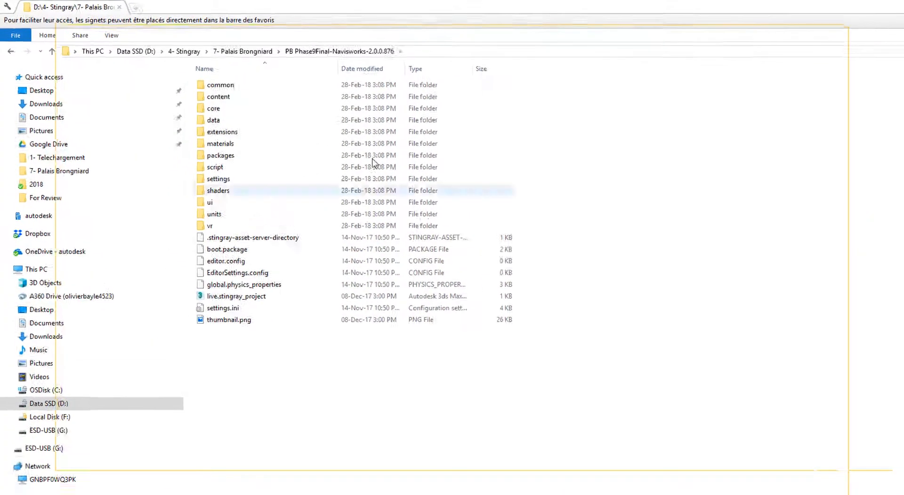
Switch to File Explorer and inspect the PB Phase9Final-Navisworks-2.0.0.876_data folder inside 7- Palais Brongniard
{"action": "left_click", "coordinate": [455, 88]}
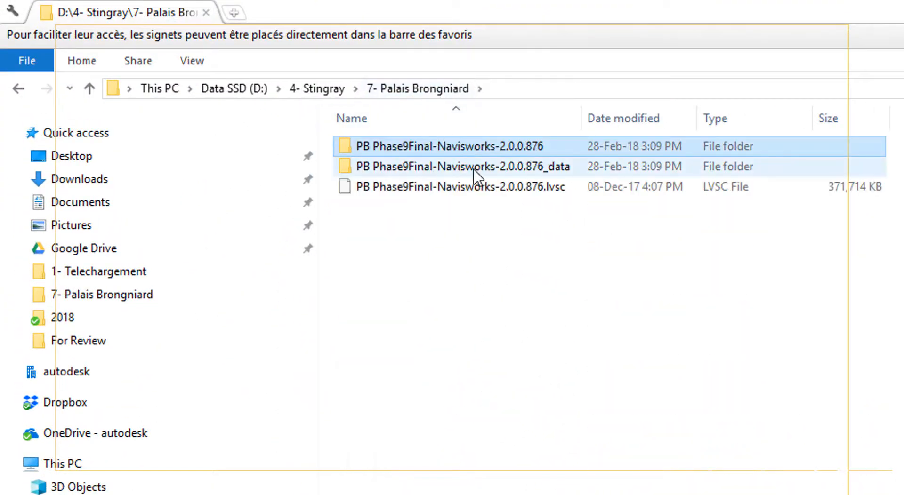
{"action": "double_click", "coordinate": [510, 168]}
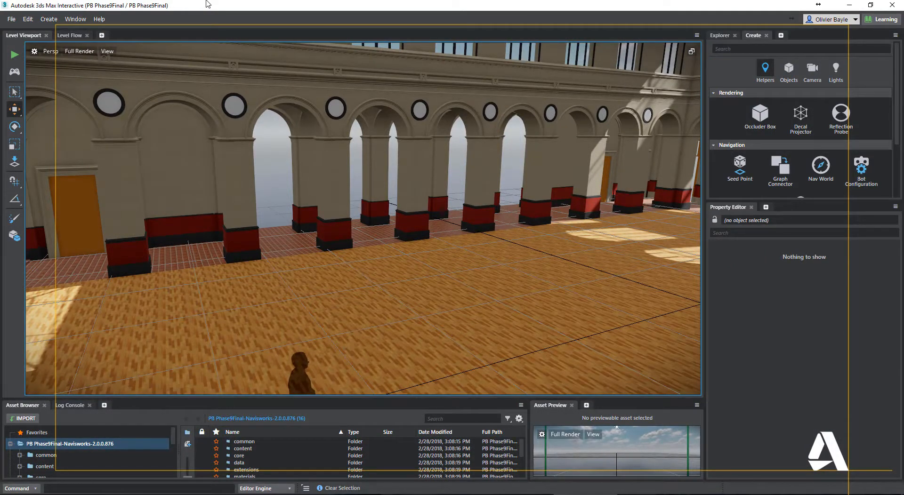
Switch to 3ds Max Interactive and examine the great hall's interior and the building's exterior around the domed roof
{"action": "middle_click_drag", "start_coordinate": [222, 218], "coordinate": [353, 220]}
{"action": "middle_click_drag", "start_coordinate": [271, 177], "coordinate": [240, 226], "text": "alt"}
{"action": "right_click_drag", "start_coordinate": [240, 226], "coordinate": [438, 202]}
{"action": "middle_click_drag", "start_coordinate": [298, 154], "coordinate": [405, 306]}
{"action": "middle_click_drag", "start_coordinate": [505, 137], "coordinate": [548, 326]}
{"action": "middle_click_drag", "start_coordinate": [481, 158], "coordinate": [478, 298]}
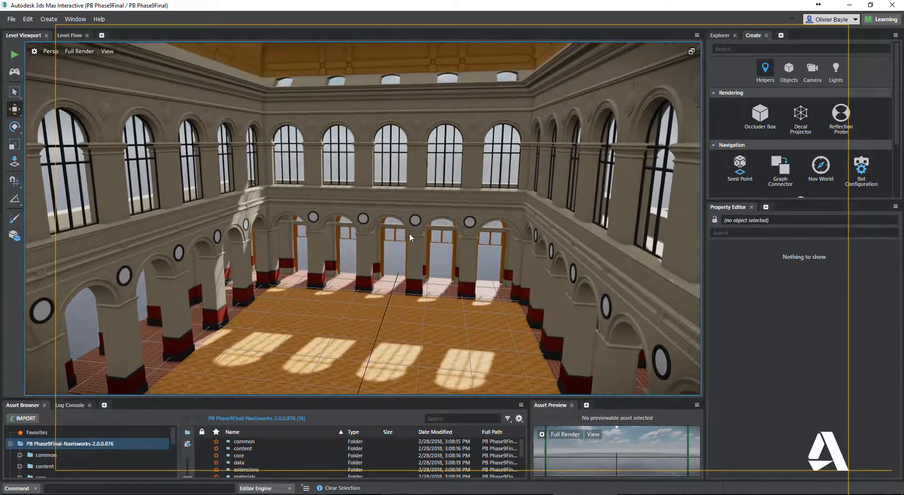
{"action": "middle_click_drag", "start_coordinate": [409, 233], "coordinate": [582, 342]}
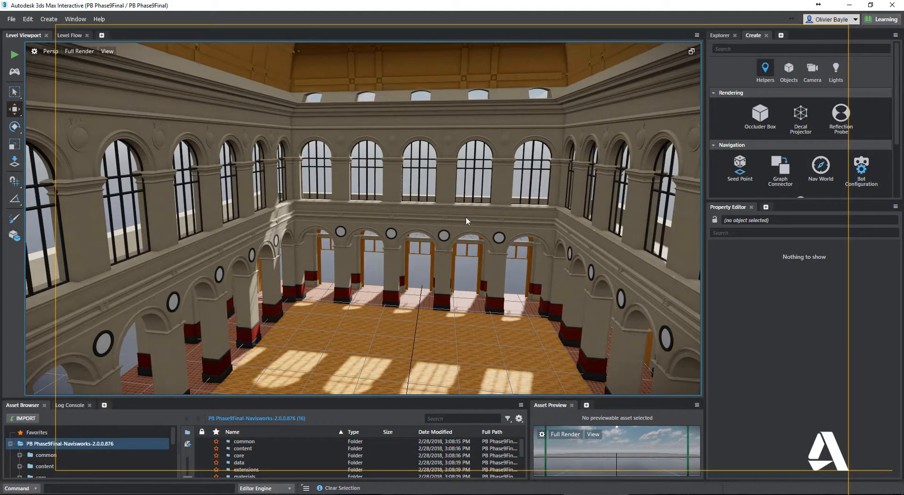
{"action": "middle_click_drag", "start_coordinate": [465, 216], "coordinate": [437, 261]}
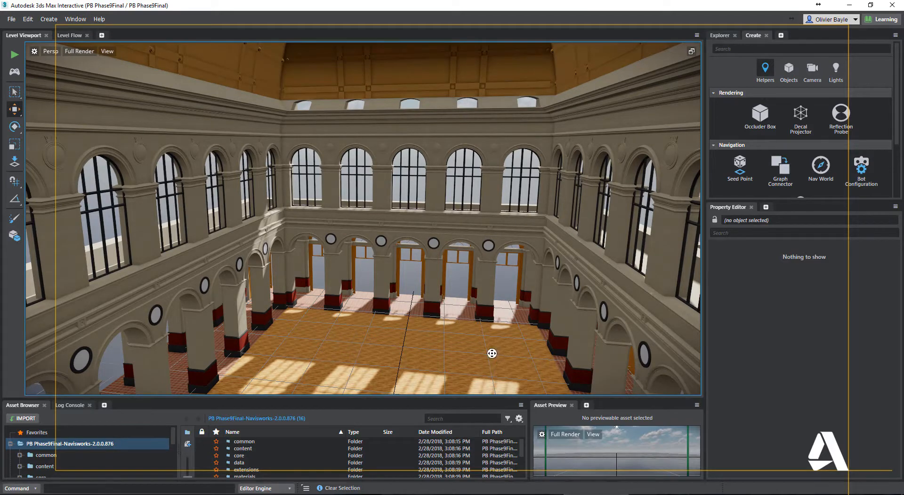
{"action": "middle_click_drag", "start_coordinate": [492, 353], "coordinate": [489, 29]}
{"action": "middle_click_drag", "start_coordinate": [505, 228], "coordinate": [463, 228], "text": "alt"}
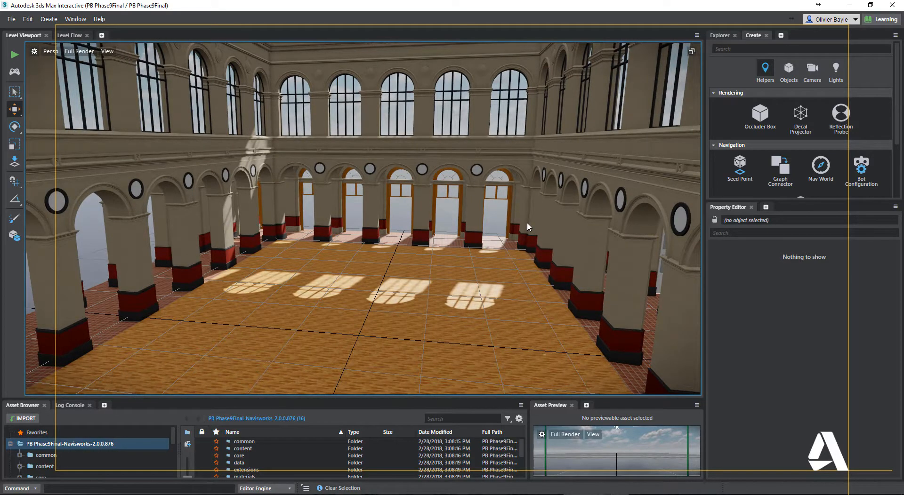
{"action": "middle_click_drag", "start_coordinate": [412, 227], "coordinate": [359, 323]}
{"action": "middle_click_drag", "start_coordinate": [503, 198], "coordinate": [375, 304]}
{"action": "scroll", "coordinate": [392, 221], "scroll_direction": "down", "scroll_amount": 6}
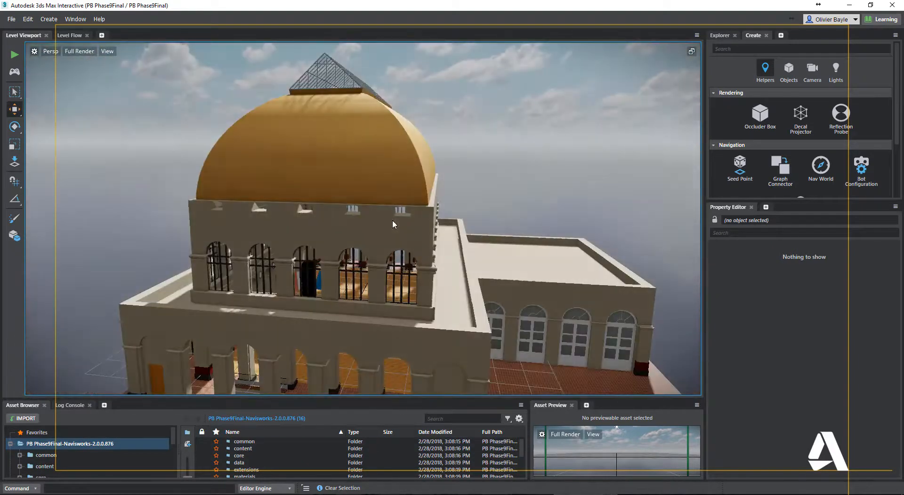
{"action": "middle_click_drag", "start_coordinate": [392, 219], "coordinate": [236, 366], "text": "alt"}
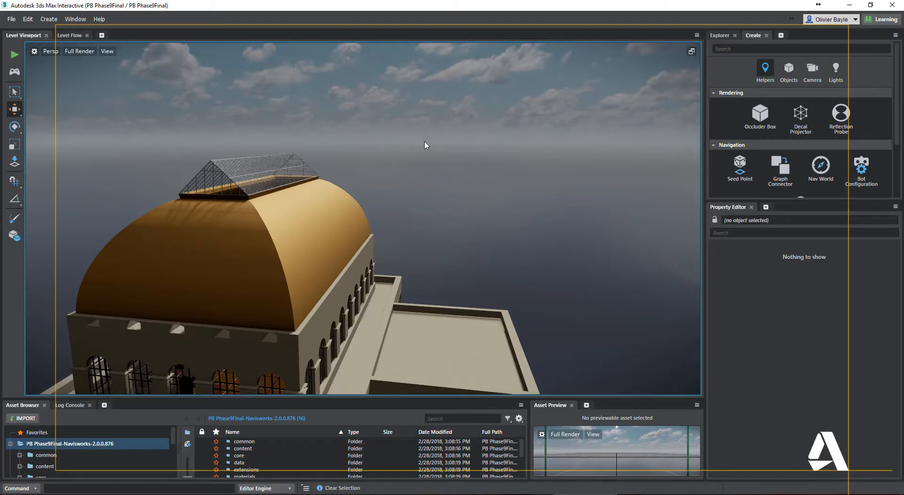
Open the golden domed roof in the Unit Editor
{"action": "left_click", "coordinate": [267, 231]}
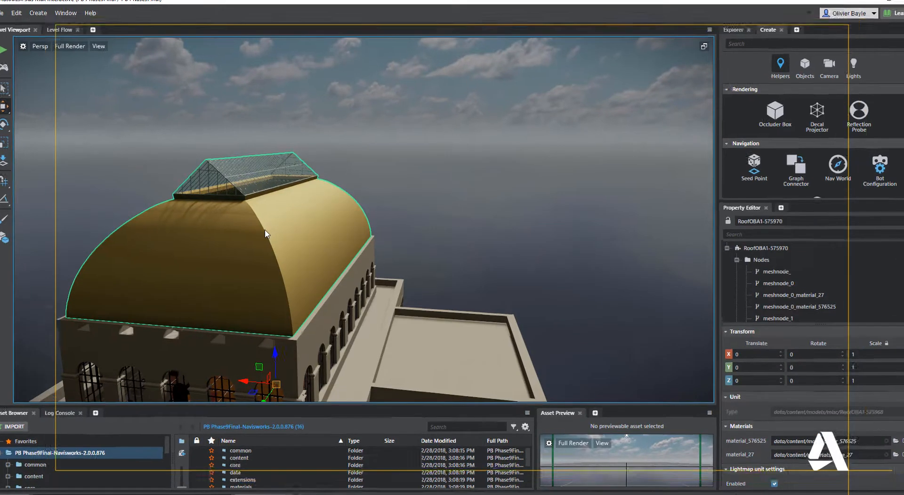
{"action": "right_click", "coordinate": [267, 231]}
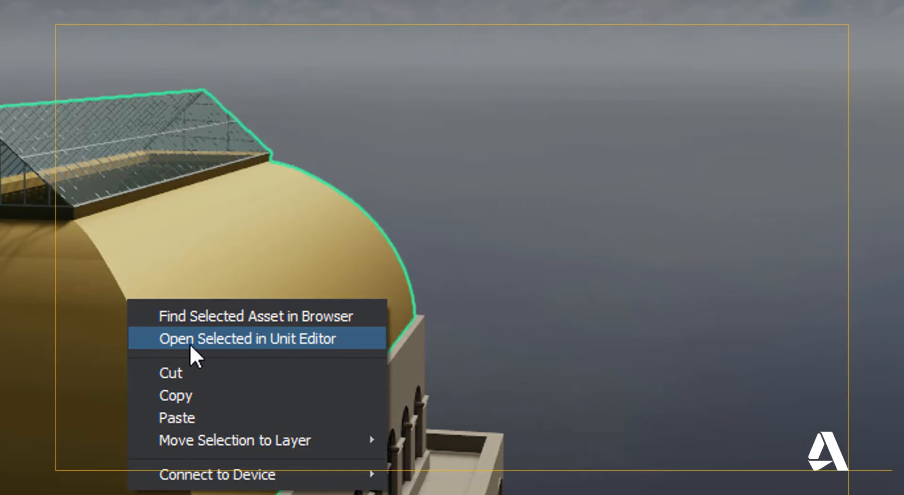
{"action": "left_click", "coordinate": [300, 347]}
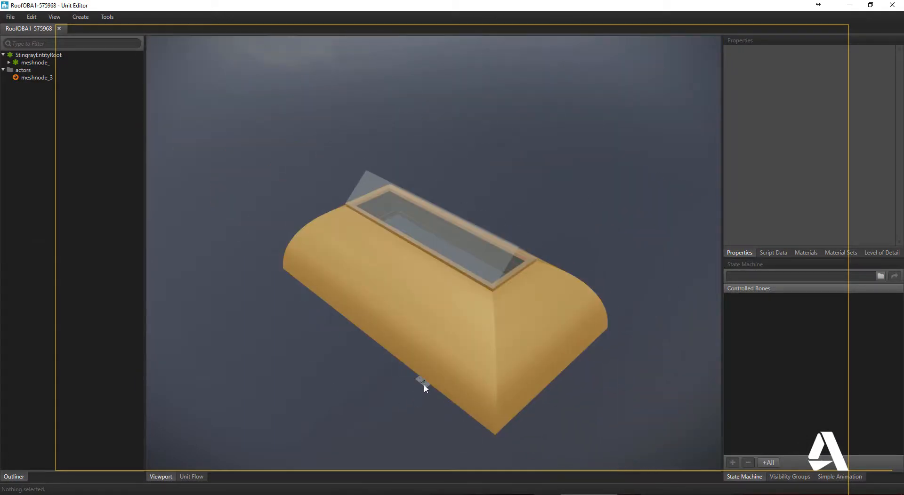
Enable Generate UV-unwrap for the roof's golden mesh, and close the Unit Editor, saving the unit
{"action": "left_click", "coordinate": [552, 267]}
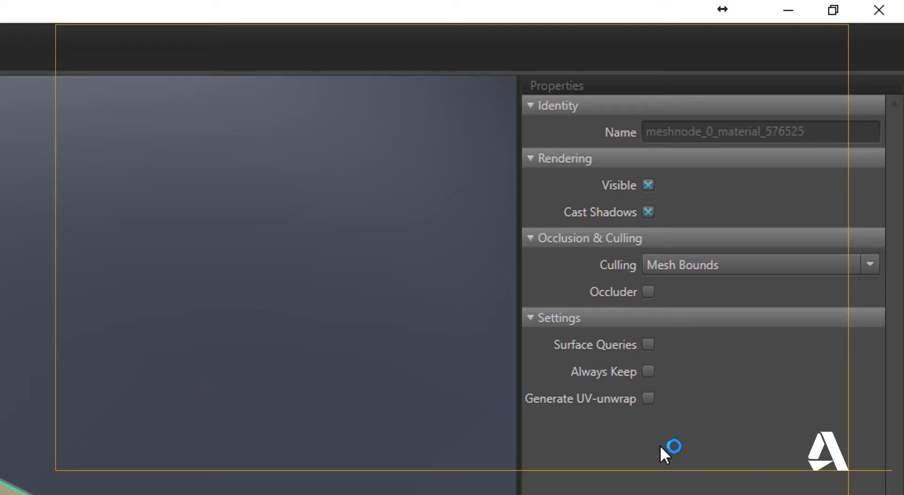
{"action": "left_click", "coordinate": [656, 397]}
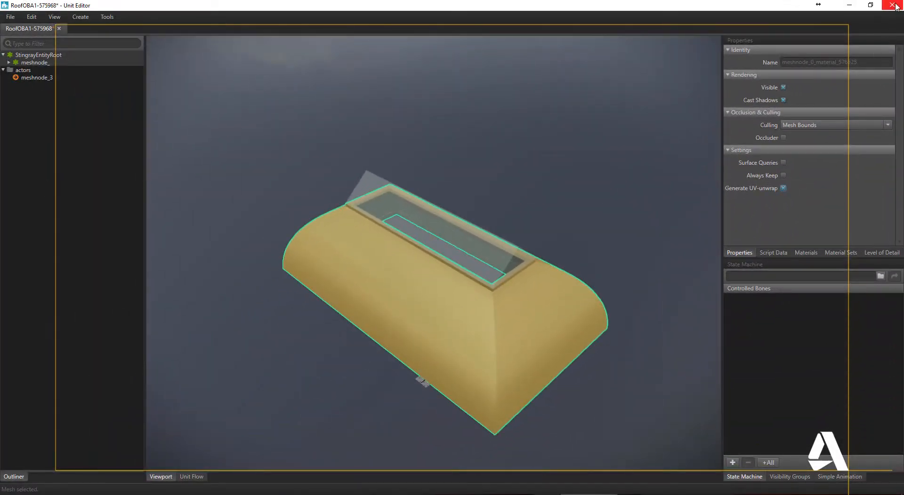
{"action": "left_click", "coordinate": [892, 5]}
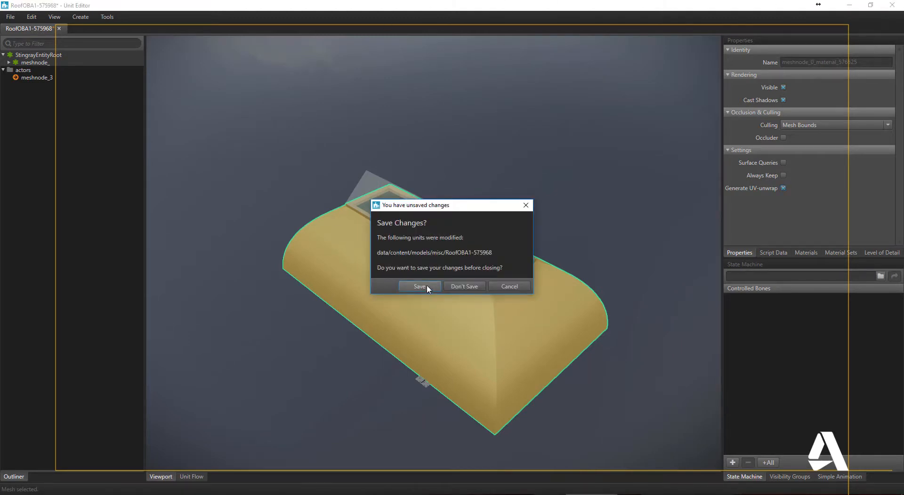
{"action": "left_click", "coordinate": [419, 286]}
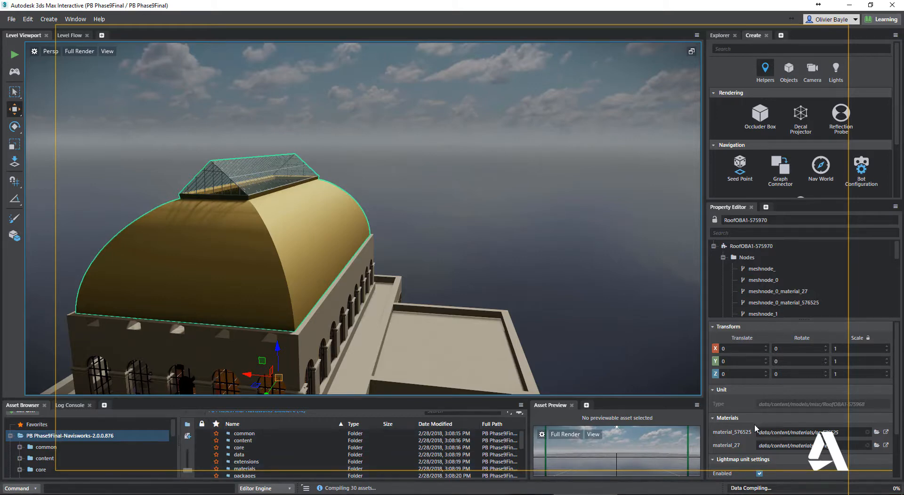
Select the side wing's arched-window wall, enlarge the Asset Browser, and locate the wall's unit in it
{"action": "middle_click_drag", "start_coordinate": [461, 241], "coordinate": [505, 65]}
{"action": "middle_click_drag", "start_coordinate": [519, 185], "coordinate": [489, 229]}
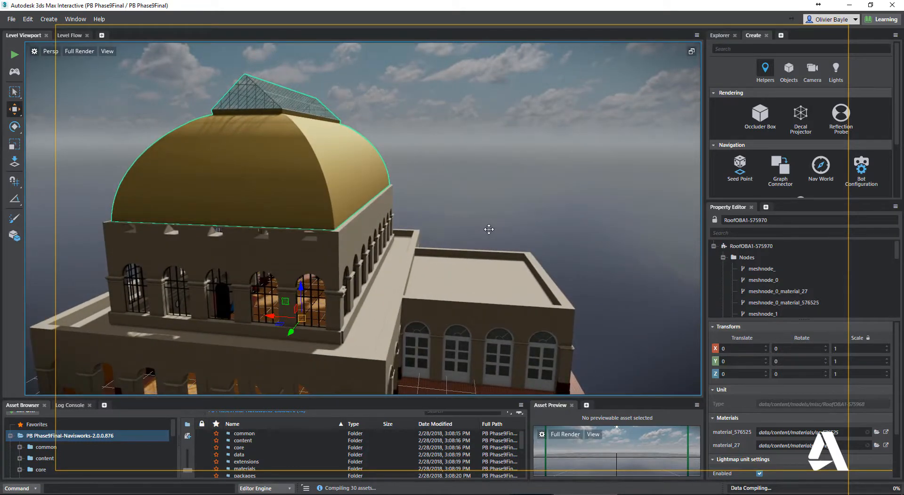
{"action": "left_click", "coordinate": [433, 304]}
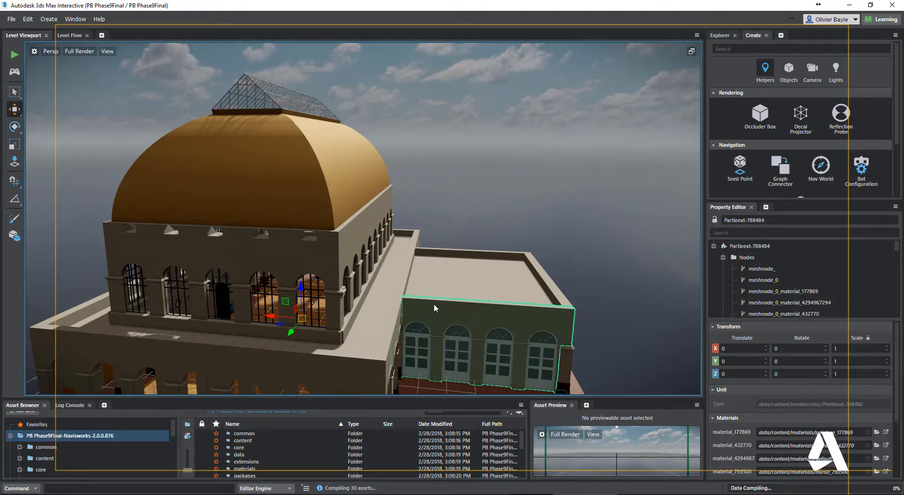
{"action": "right_click", "coordinate": [434, 304]}
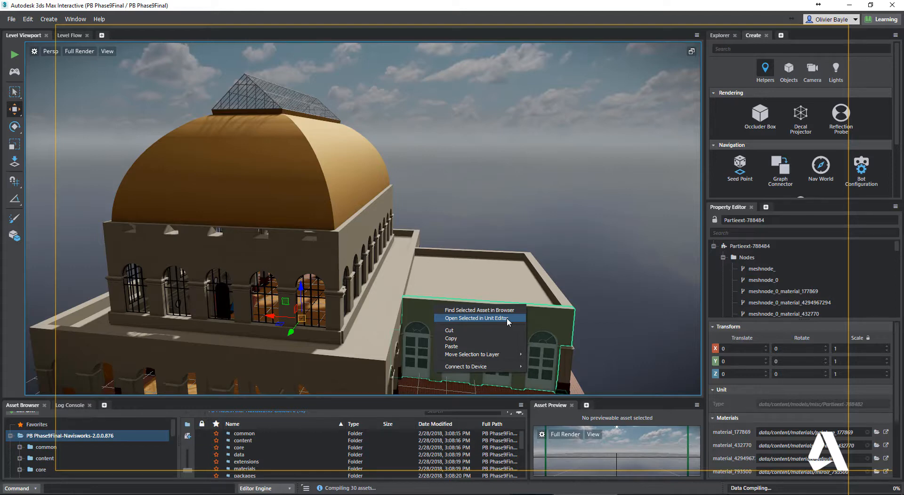
{"action": "left_click", "coordinate": [534, 143]}
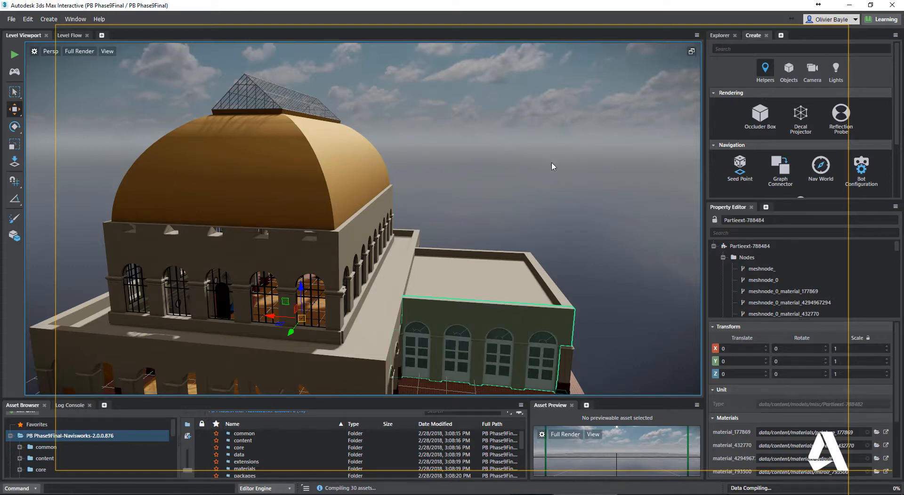
{"action": "middle_click_drag", "start_coordinate": [554, 166], "coordinate": [530, 125]}
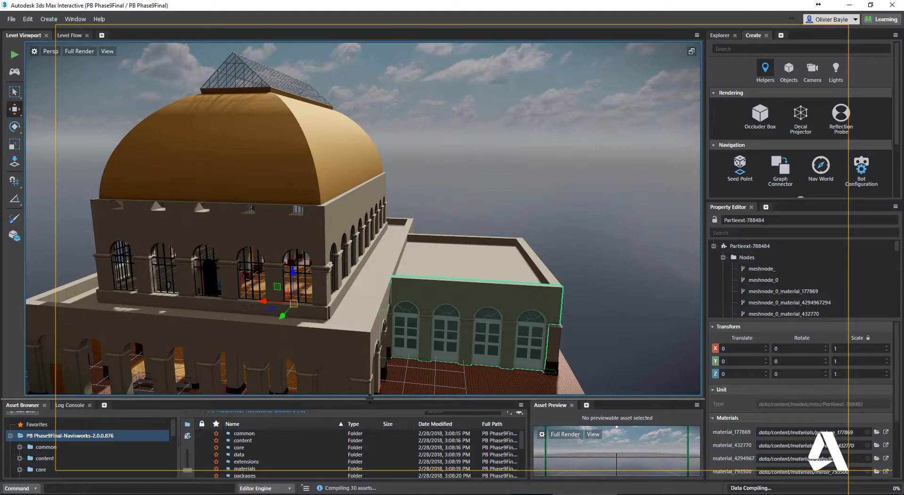
{"action": "left_click_drag", "start_coordinate": [374, 401], "coordinate": [371, 276]}
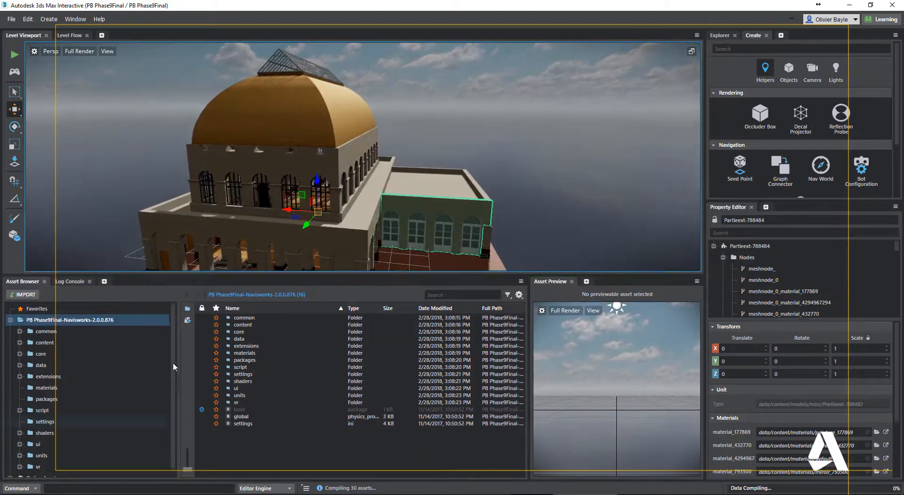
{"action": "right_click", "coordinate": [440, 205]}
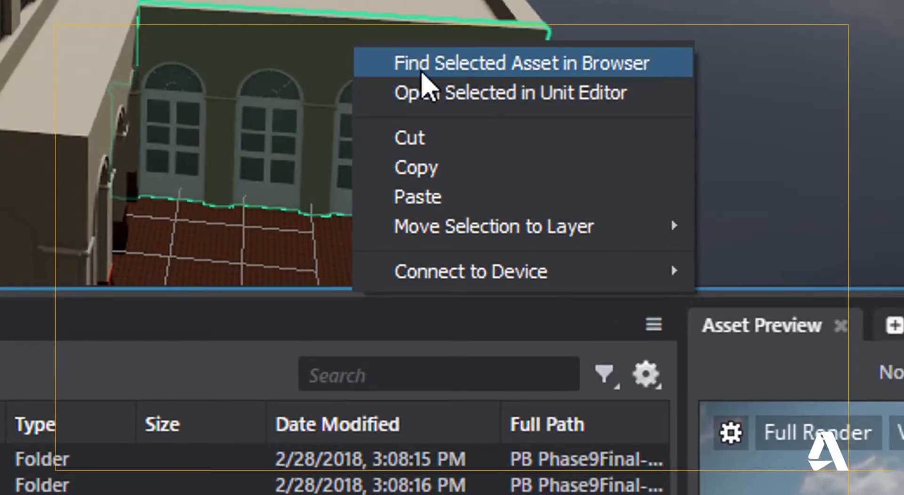
{"action": "left_click", "coordinate": [422, 66]}
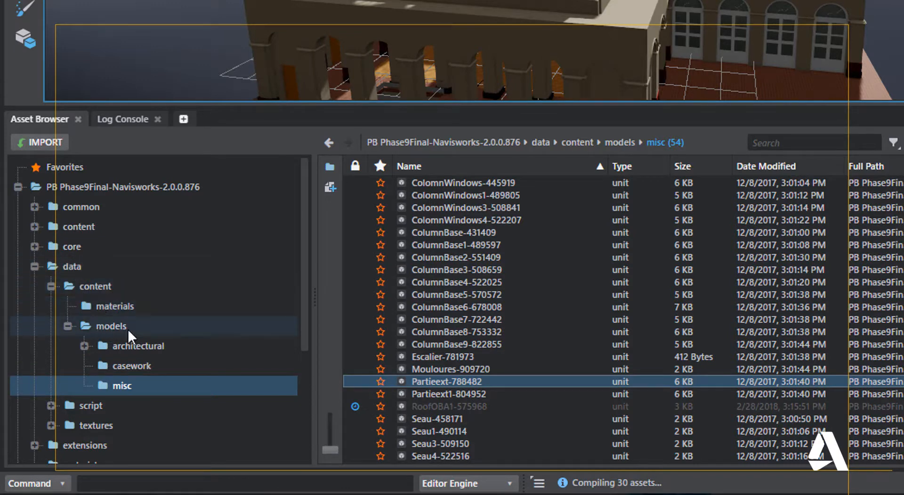
Show the data/content/models folder in File Explorer
{"action": "left_click", "coordinate": [115, 327]}
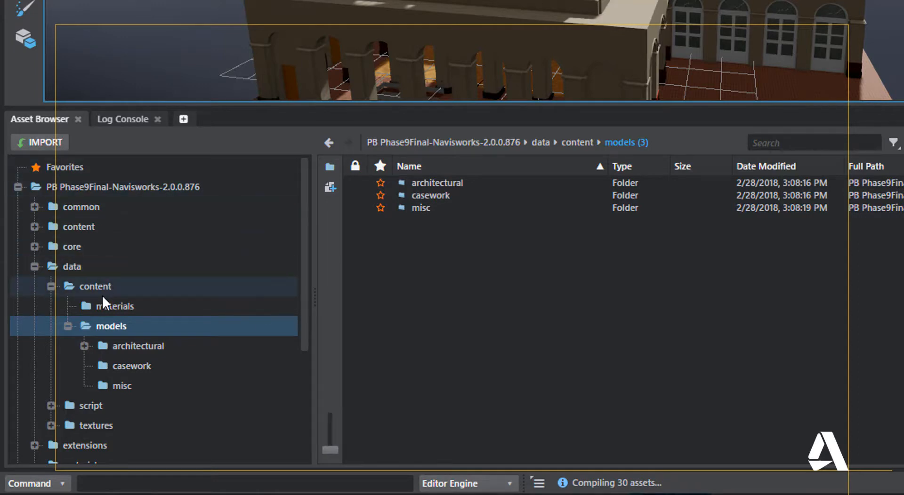
{"action": "right_click", "coordinate": [112, 328]}
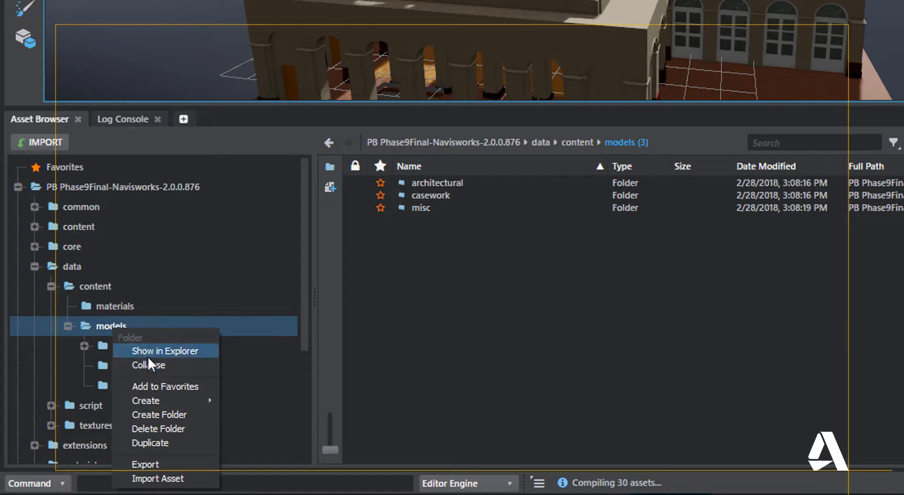
{"action": "left_click", "coordinate": [177, 352]}
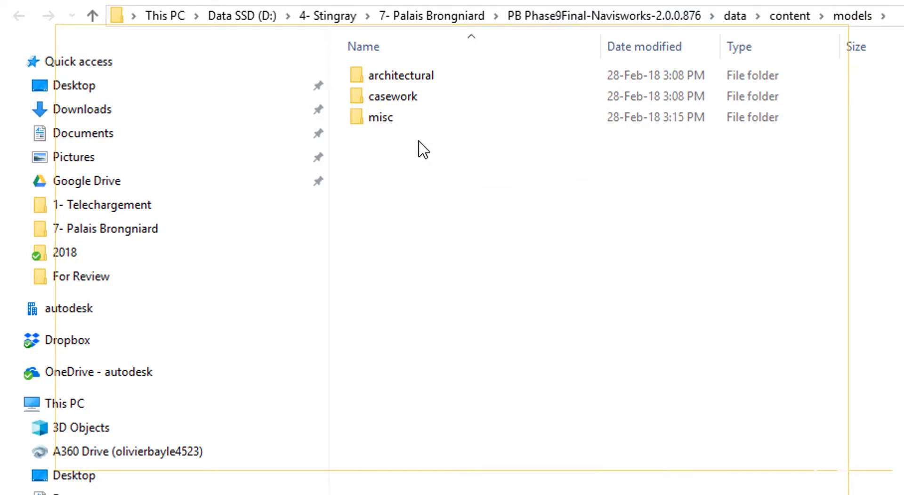
Open ColomnWindows1-489805.unit from the misc folder in Notepad++
{"action": "double_click", "coordinate": [384, 125]}
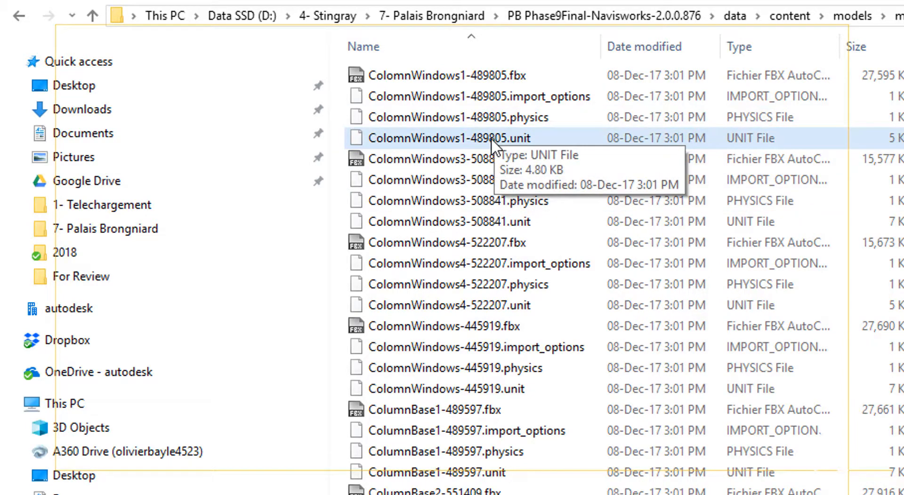
{"action": "right_click", "coordinate": [491, 141]}
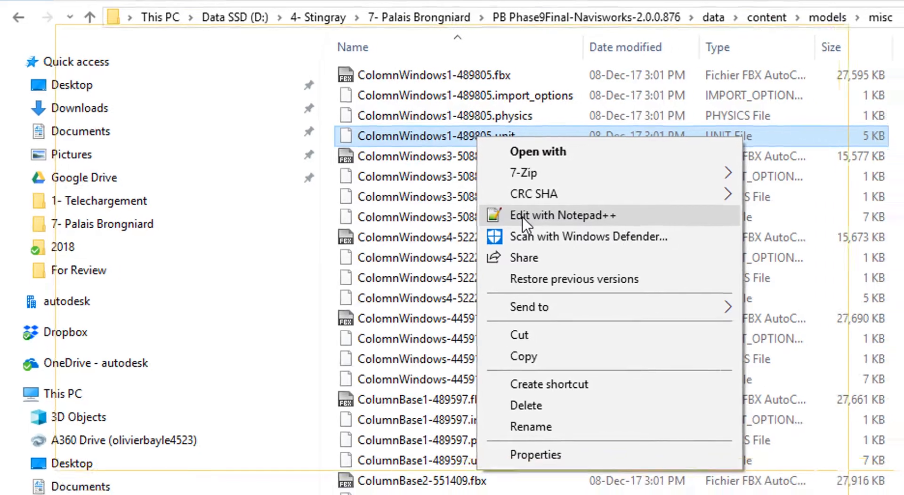
{"action": "left_click", "coordinate": [538, 224]}
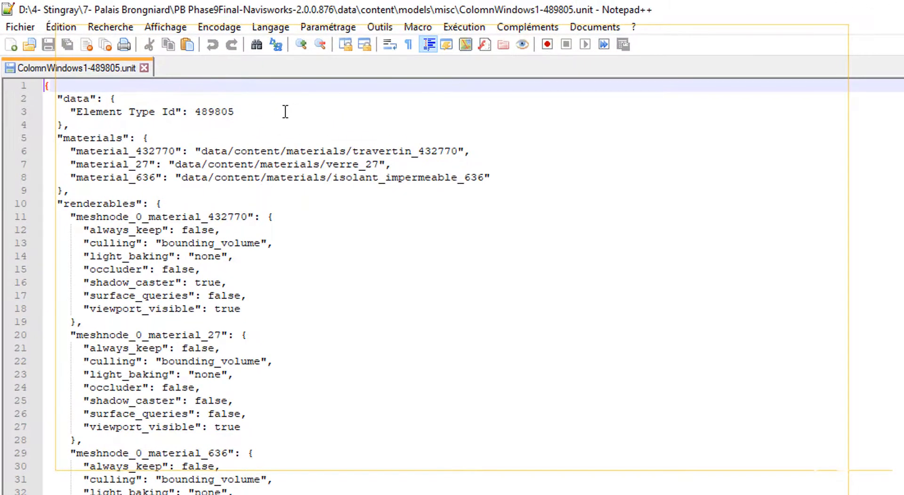
Review the unit file's renderables and select the "light_baking": "none", line under meshnode_0_material_432770
{"action": "scroll", "coordinate": [160, 187], "scroll_direction": "down", "scroll_amount": 12}
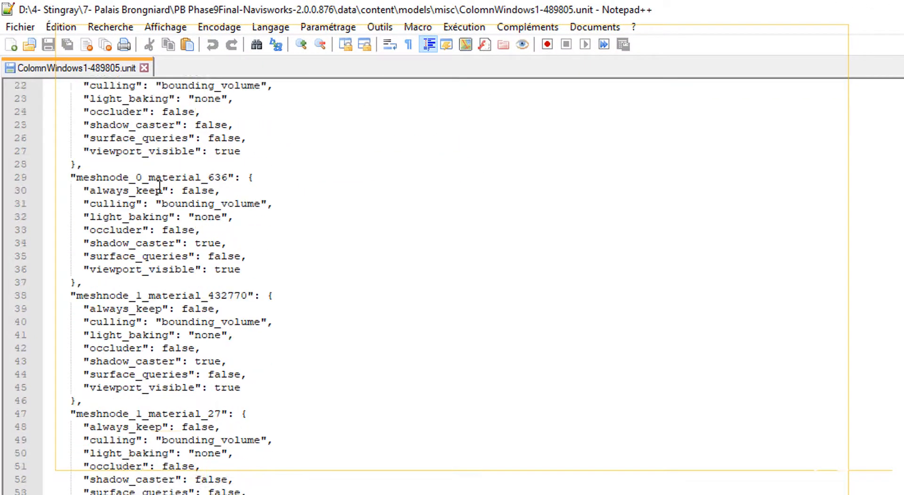
{"action": "scroll", "coordinate": [160, 187], "scroll_direction": "up", "scroll_amount": 2}
{"action": "scroll", "coordinate": [159, 188], "scroll_direction": "up", "scroll_amount": 10}
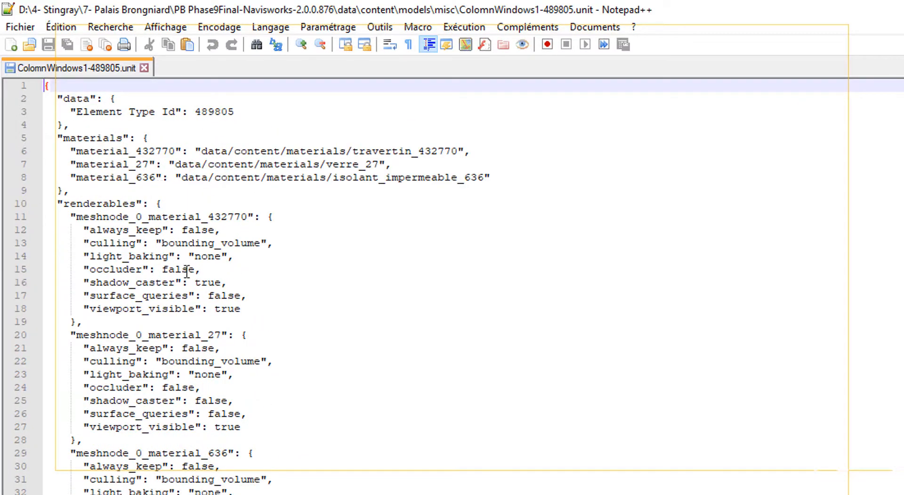
{"action": "left_click", "coordinate": [234, 255]}
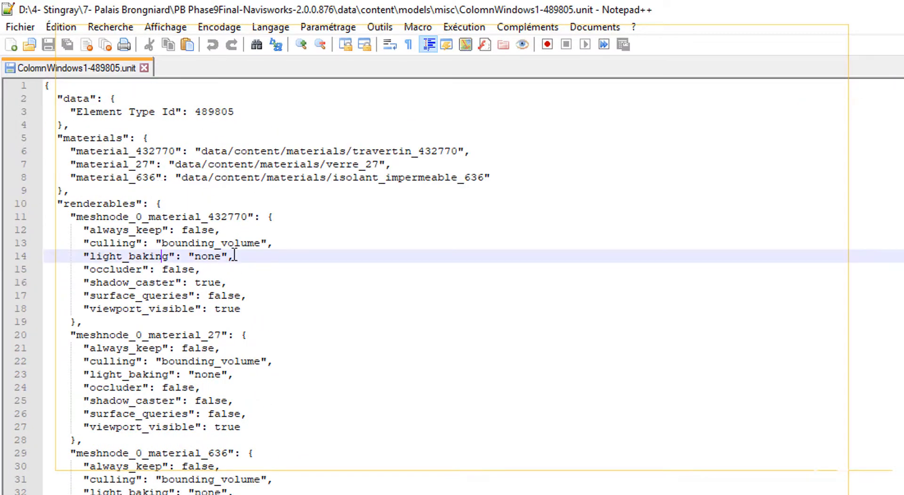
{"action": "left_click_drag", "start_coordinate": [252, 256], "coordinate": [77, 258]}
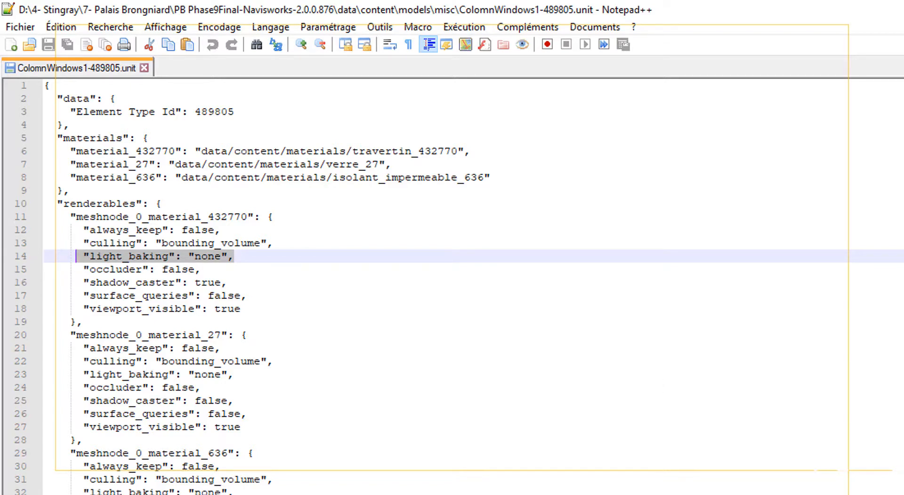
Switch to 3ds Max Interactive and locate the golden domed roof's unit in the Asset Browser
{"action": "key", "text": "alt+Tab"}
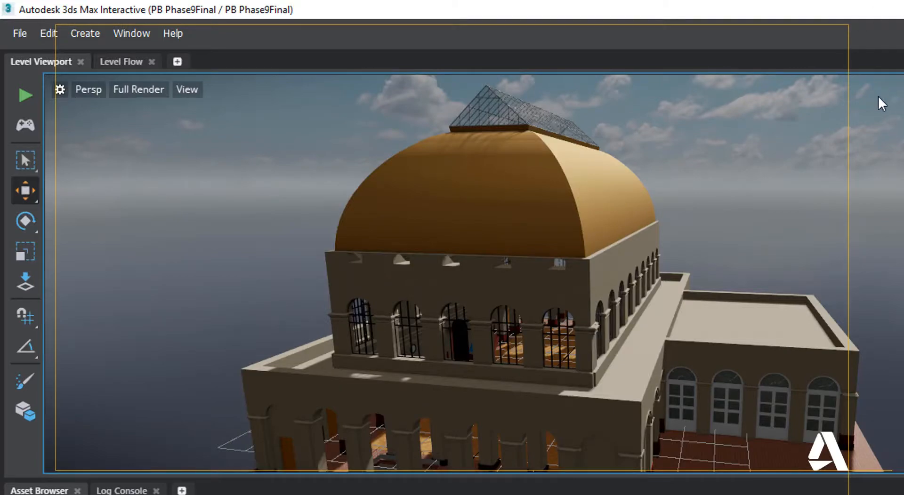
{"action": "left_click", "coordinate": [550, 179]}
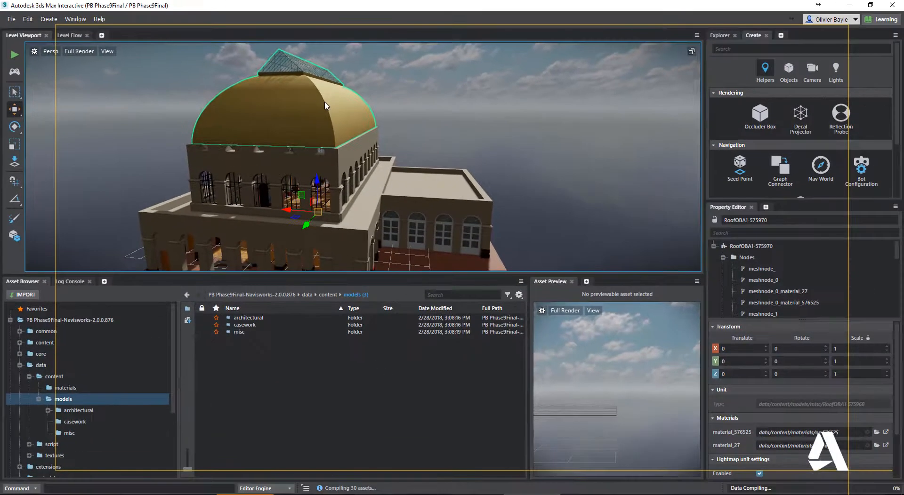
{"action": "right_click", "coordinate": [326, 104]}
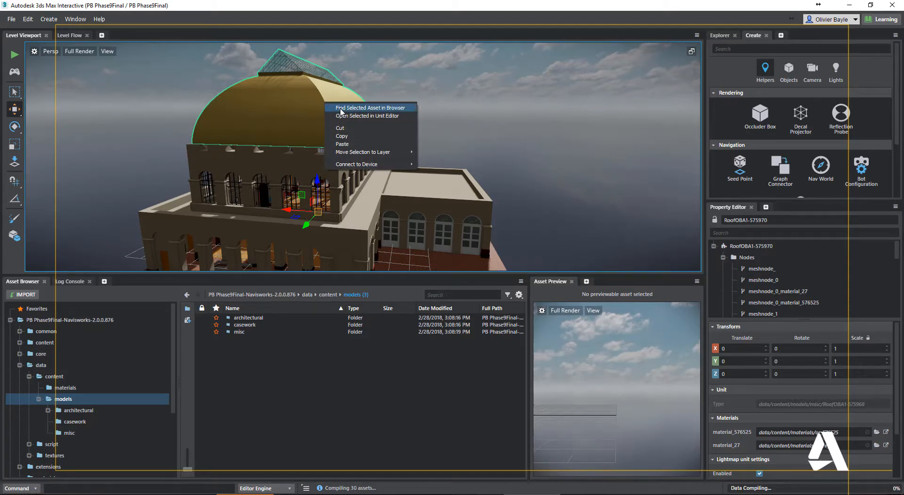
{"action": "left_click", "coordinate": [341, 109]}
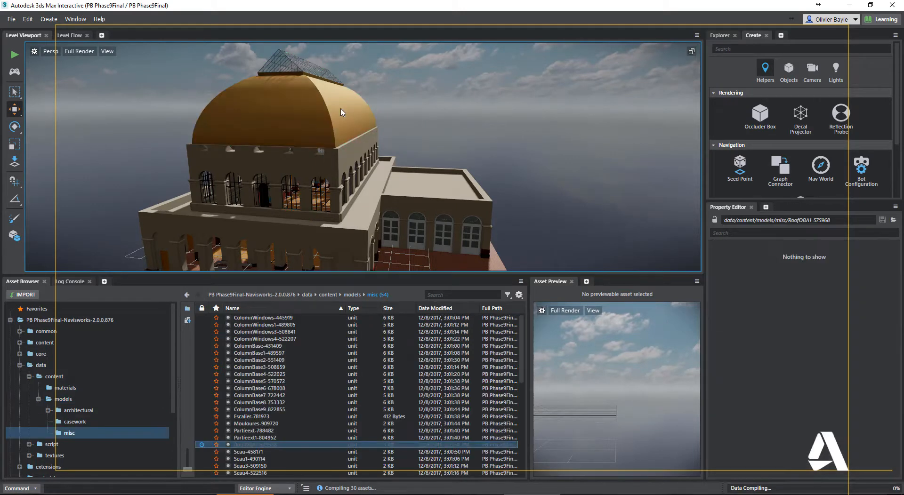
Show the roof unit in File Explorer and open RoofOBA1-575968.unit in Notepad++
{"action": "right_click", "coordinate": [261, 447]}
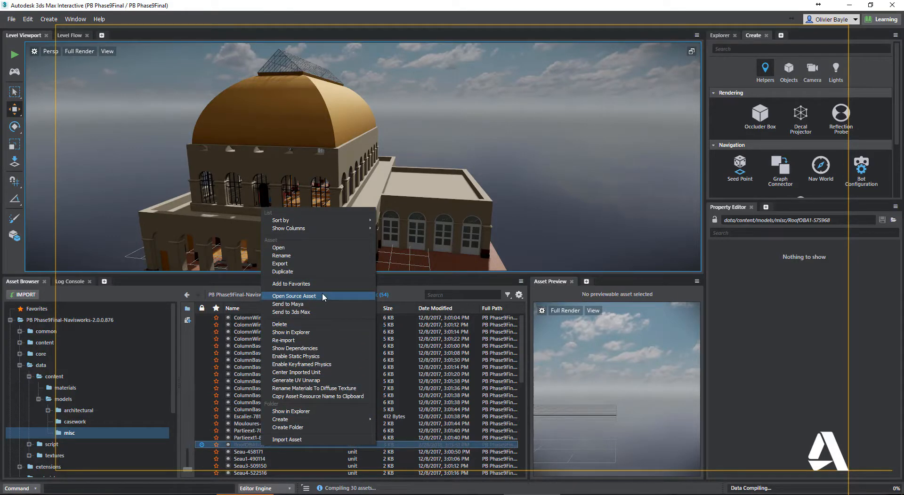
{"action": "left_click", "coordinate": [311, 332]}
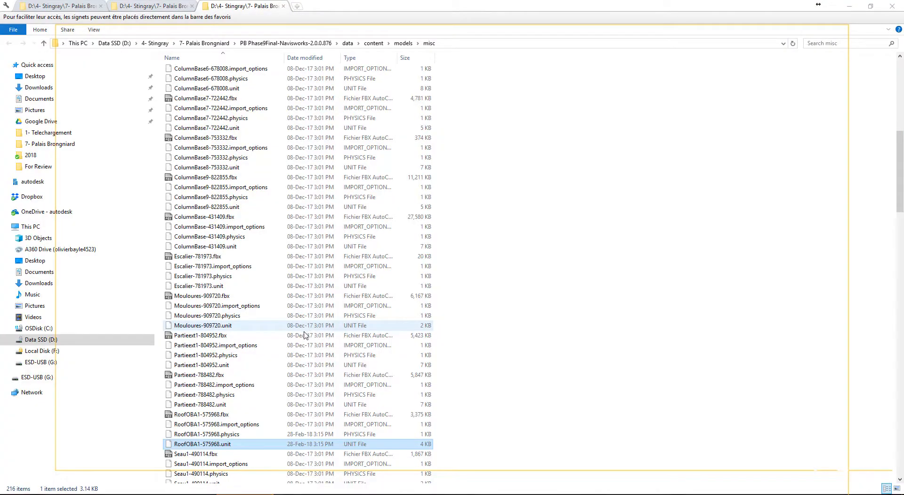
{"action": "right_click", "coordinate": [226, 445]}
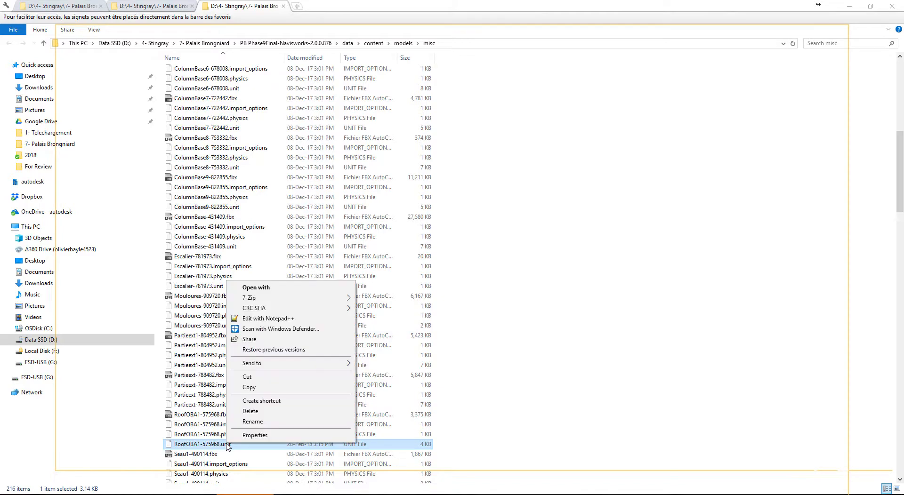
{"action": "left_click", "coordinate": [296, 321]}
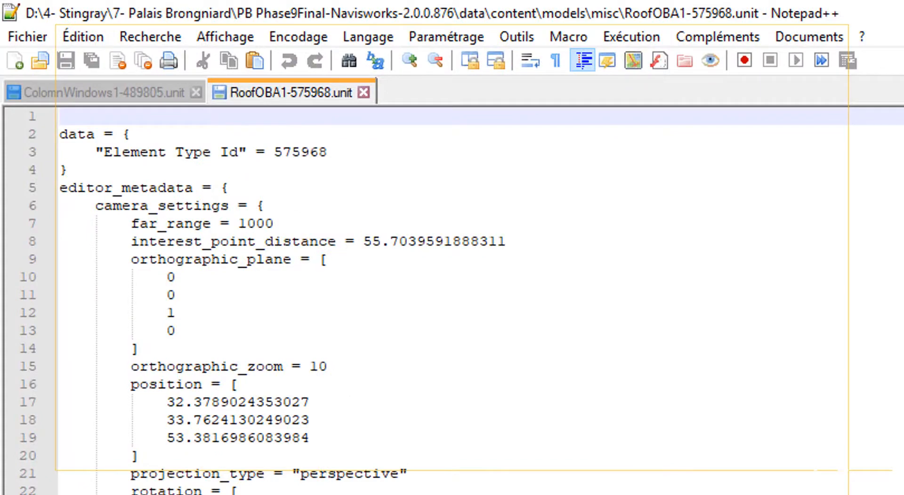
Examine the renderables in RoofOBA1-575968.unit and select the generate_uv_unwrap = true line under bbox
{"action": "scroll", "coordinate": [480, 301], "scroll_direction": "down", "scroll_amount": 6}
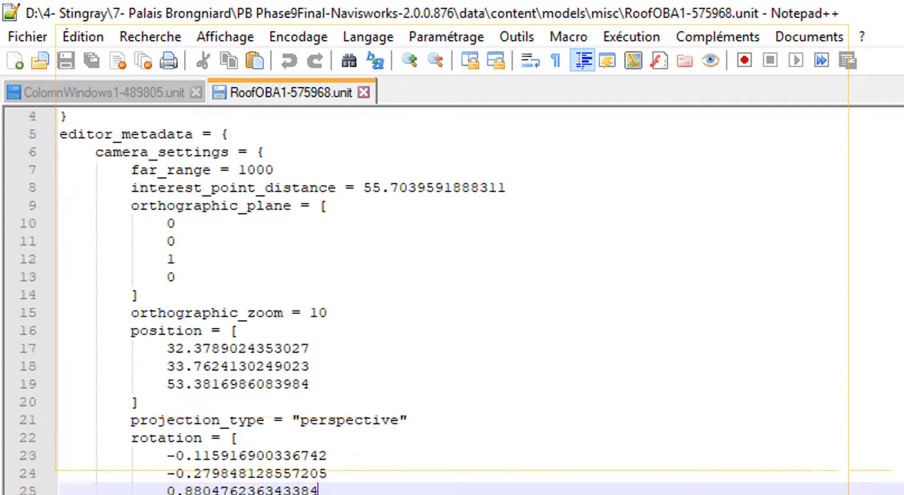
{"action": "scroll", "coordinate": [480, 302], "scroll_direction": "down", "scroll_amount": 6}
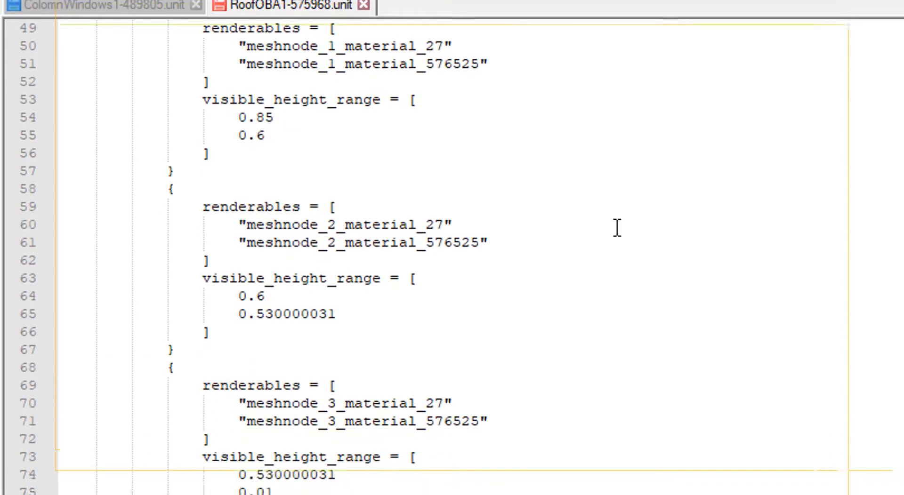
{"action": "scroll", "coordinate": [617, 315], "scroll_direction": "down", "scroll_amount": 9}
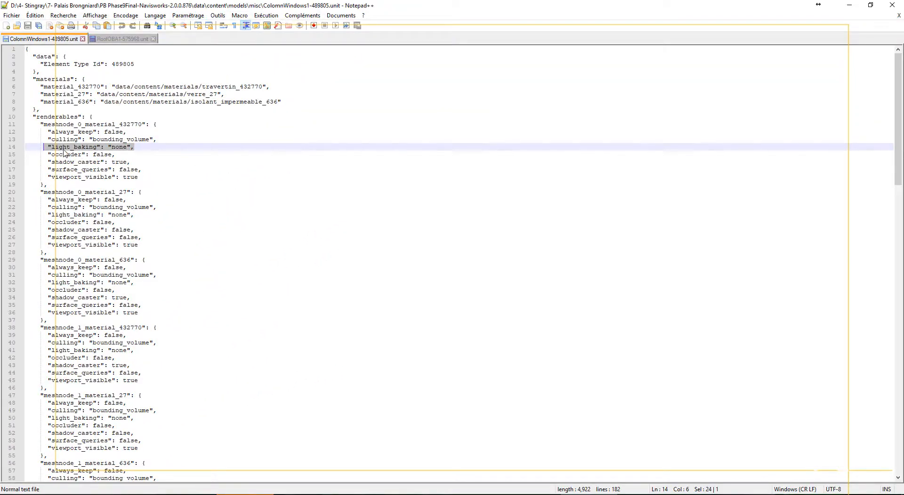
{"action": "left_click", "coordinate": [122, 39]}
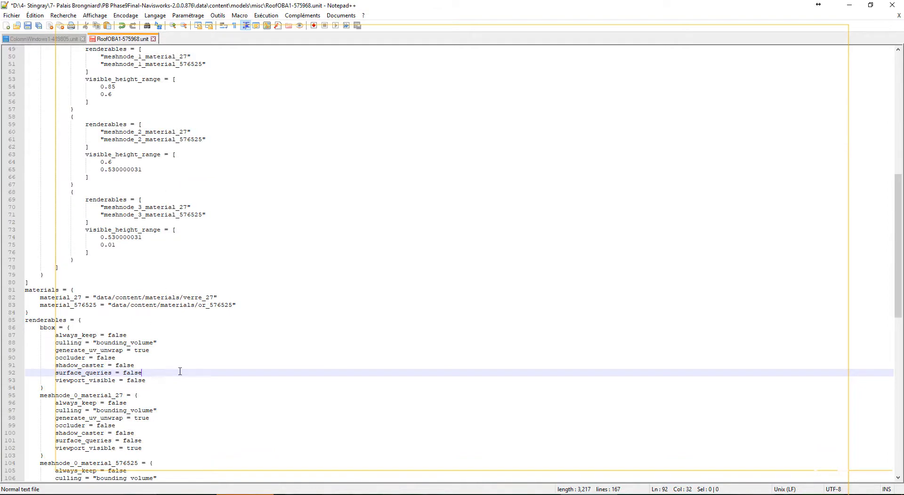
{"action": "left_click_drag", "start_coordinate": [149, 351], "coordinate": [54, 350]}
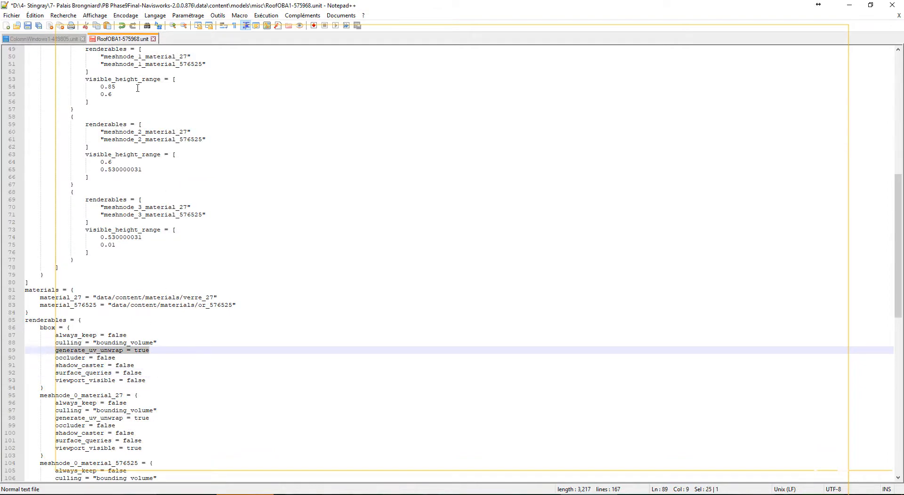
In ColomnWindows1-489805.unit, prepare a text replacement of "light_baking": "none", with generate_uv_unwrap = true
{"action": "left_click", "coordinate": [60, 38]}
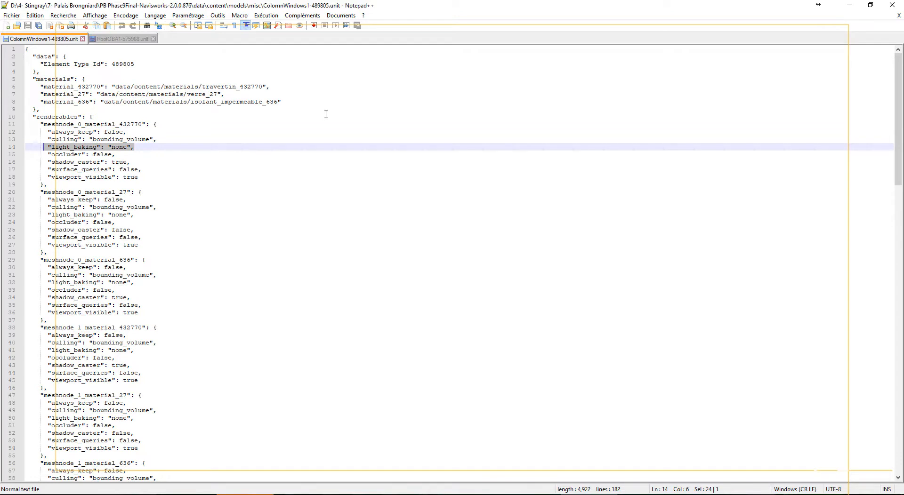
{"action": "key", "text": "ctrl+h"}
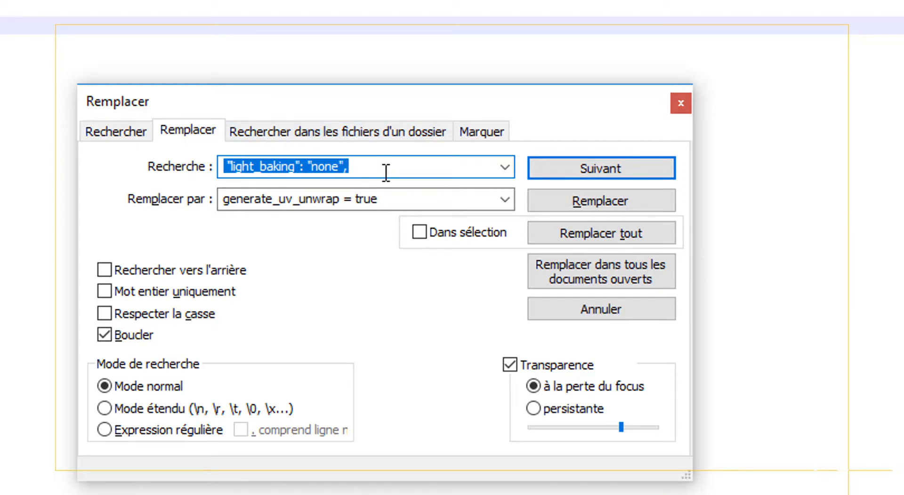
{"action": "left_click_drag", "start_coordinate": [348, 173], "coordinate": [202, 172]}
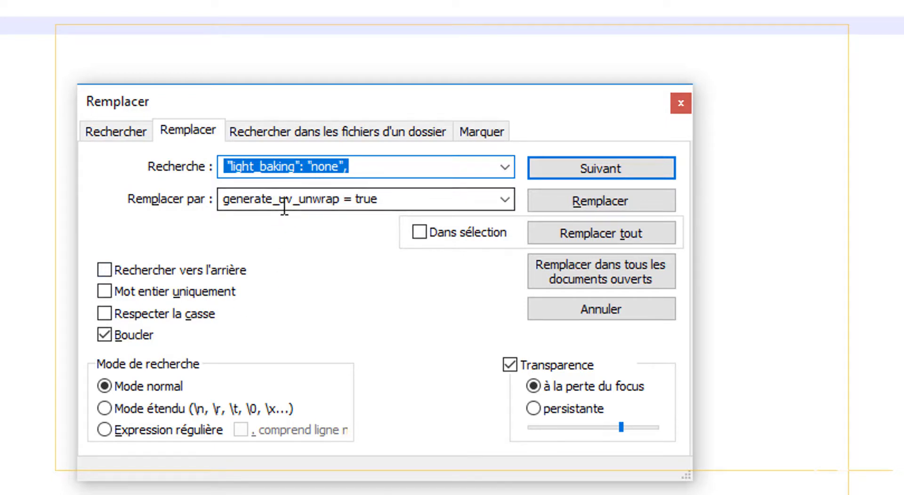
{"action": "left_click", "coordinate": [417, 199]}
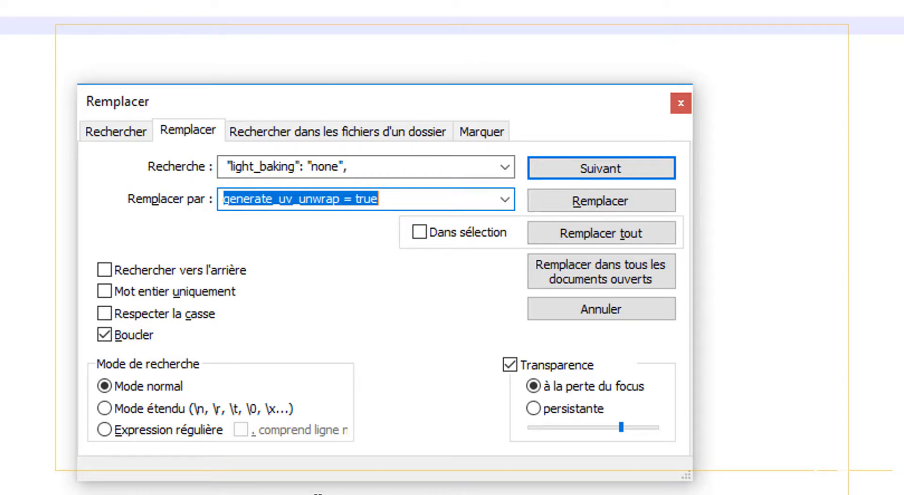
Set up the replacement across *.unit files in the PB Phase9Final-Navisworks-2.0.0.876\data\content\models folder on drive D, including subfolders
{"action": "left_click", "coordinate": [386, 131]}
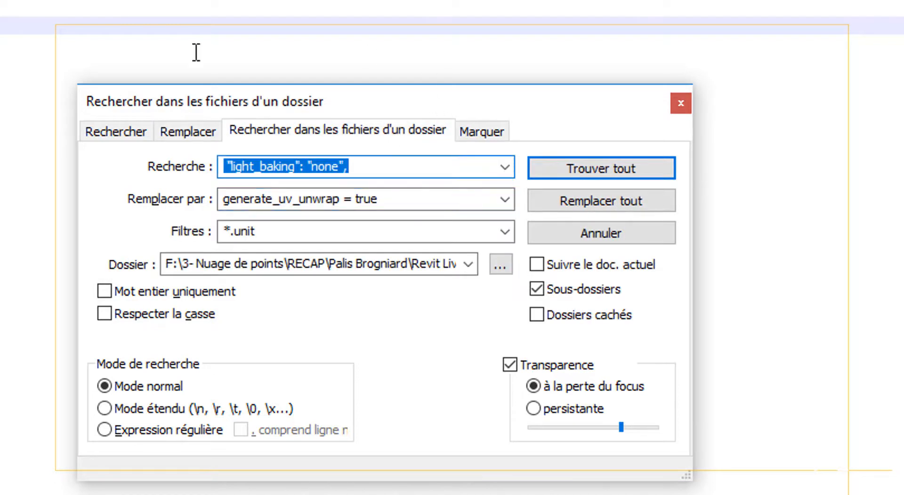
{"action": "left_click", "coordinate": [402, 265]}
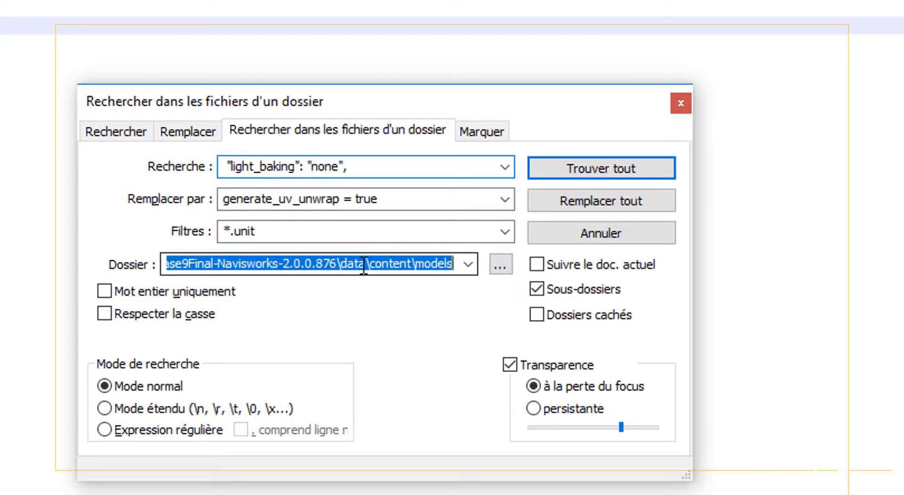
{"action": "left_click", "coordinate": [360, 262]}
{"action": "left_click_drag", "start_coordinate": [360, 261], "coordinate": [472, 269]}
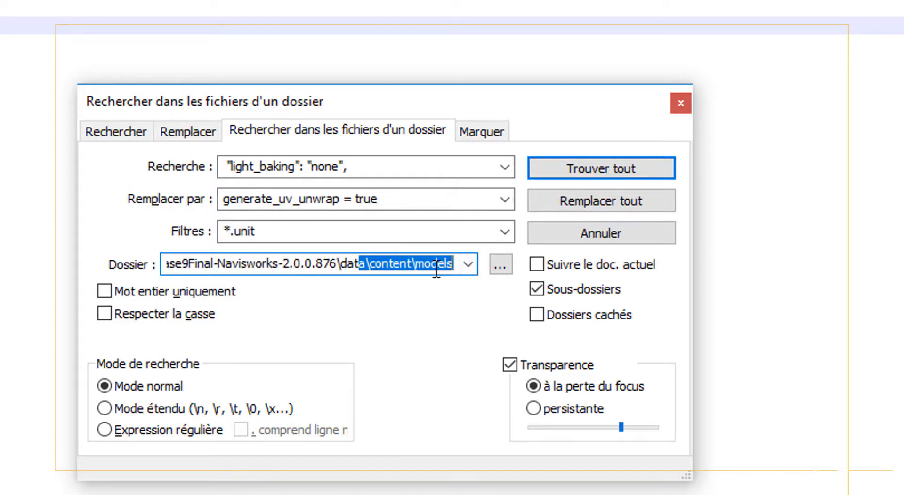
{"action": "left_click", "coordinate": [398, 170]}
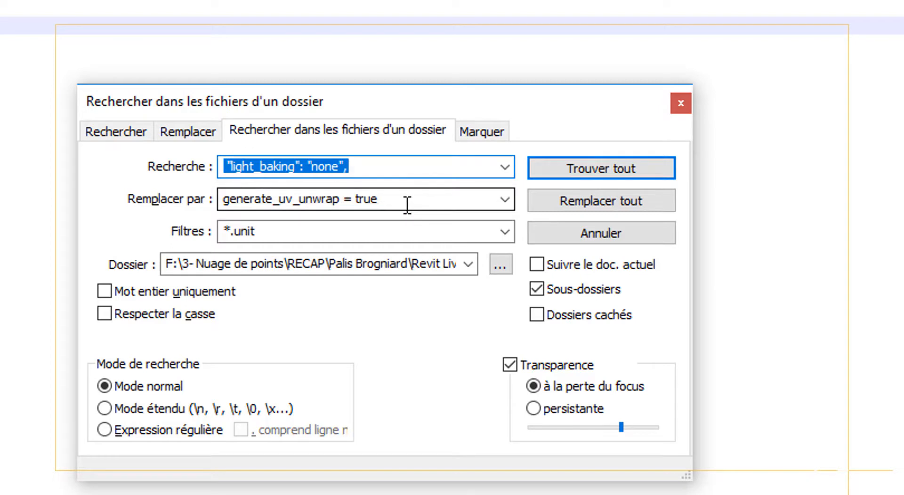
{"action": "left_click", "coordinate": [308, 230]}
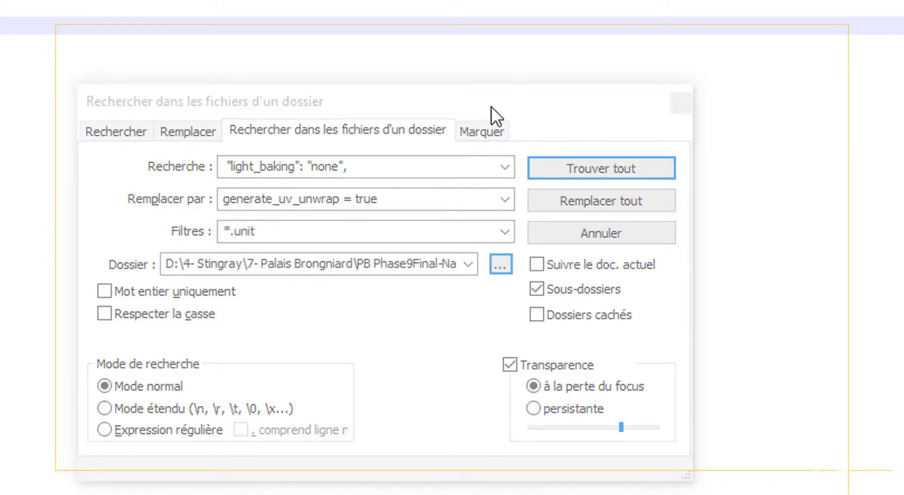
Switch to 3ds Max Interactive, close it, and return to the Notepad++ folder replacement dialog
{"action": "left_click", "coordinate": [492, 107]}
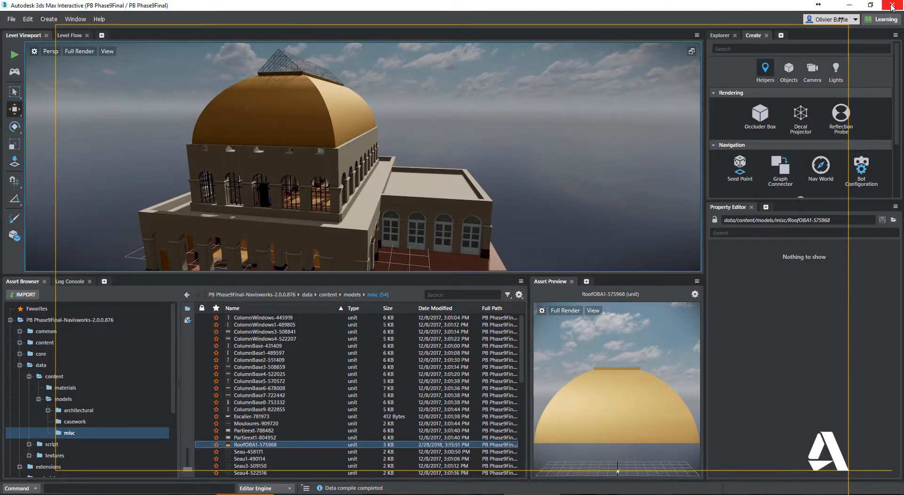
{"action": "left_click", "coordinate": [891, 6]}
{"action": "left_click", "coordinate": [455, 178]}
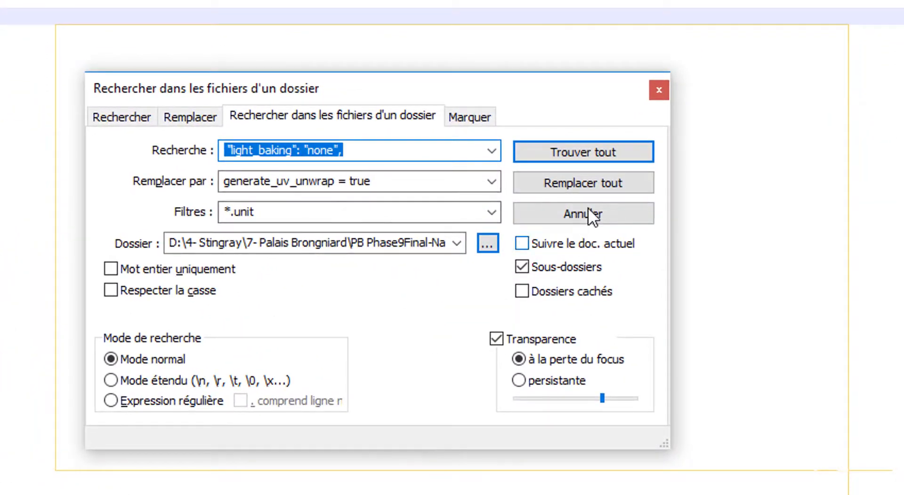
Replace all "light_baking": "none", occurrences in the models folder's .unit files and close the replacement dialog
{"action": "left_click", "coordinate": [601, 181]}
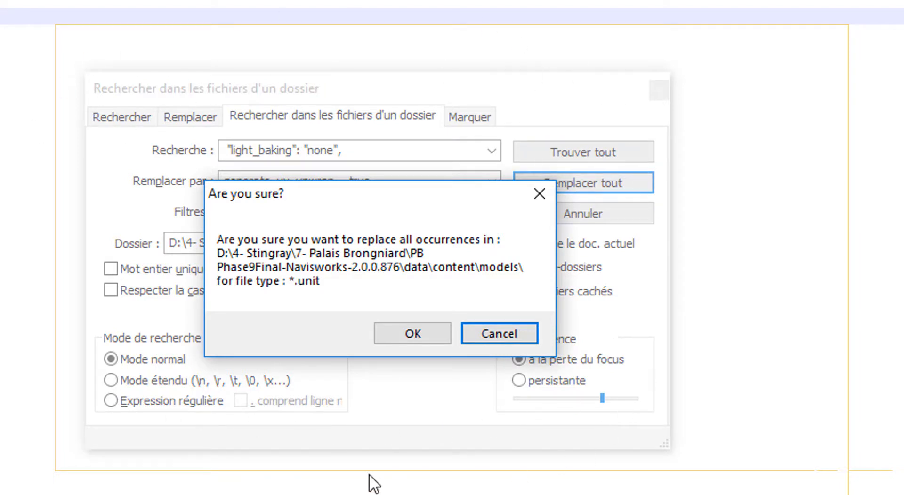
{"action": "left_click", "coordinate": [414, 334]}
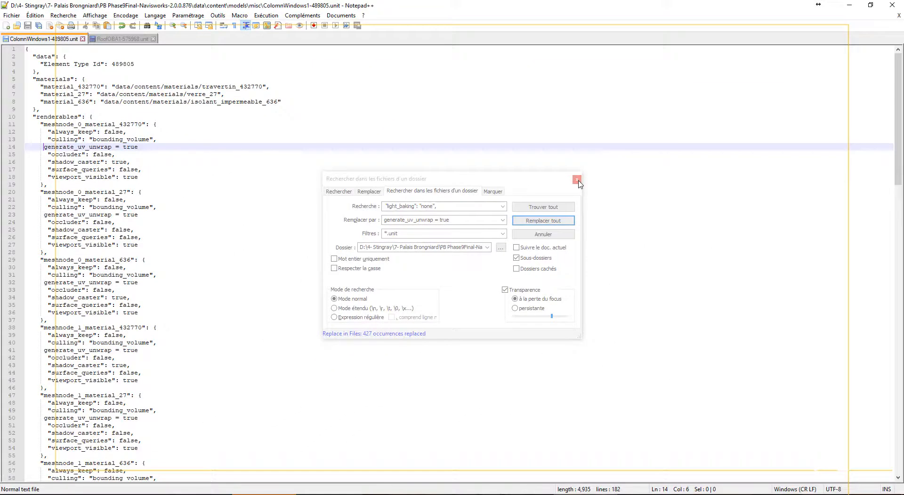
{"action": "left_click", "coordinate": [578, 181]}
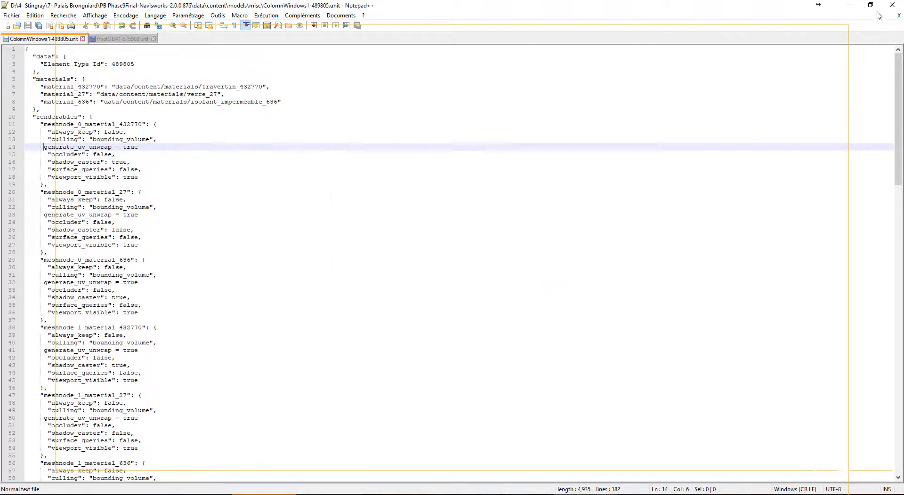
Close Notepad++ and File Explorer, and reopen the PB Phase9Final project in 3ds Max Interactive
{"action": "left_click", "coordinate": [894, 6]}
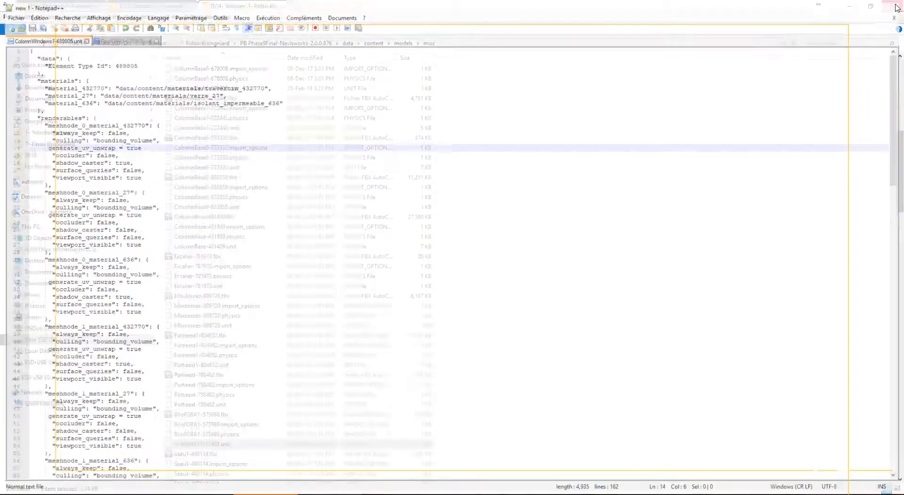
{"action": "left_click", "coordinate": [895, 6]}
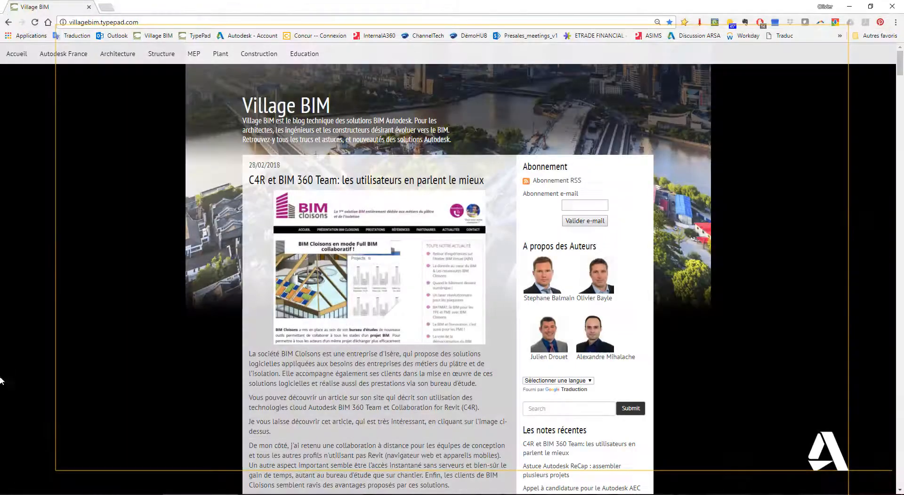
{"action": "key", "text": "super"}
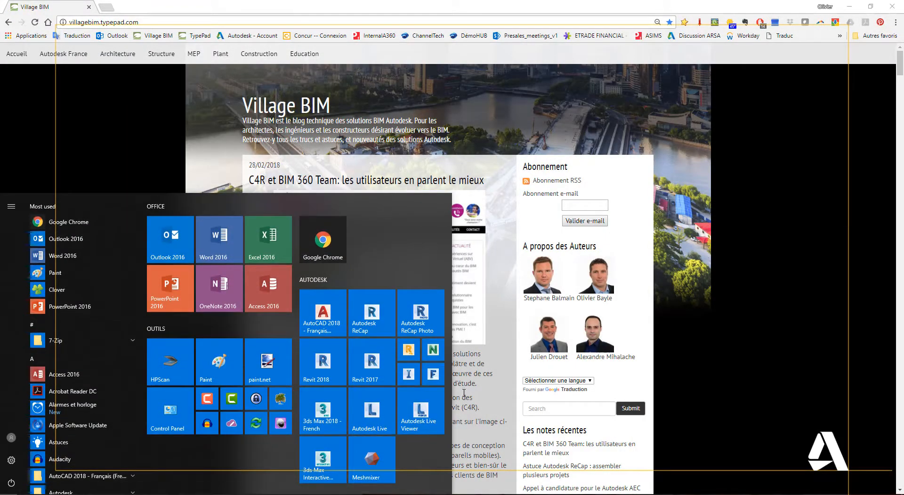
{"action": "left_click", "coordinate": [330, 454]}
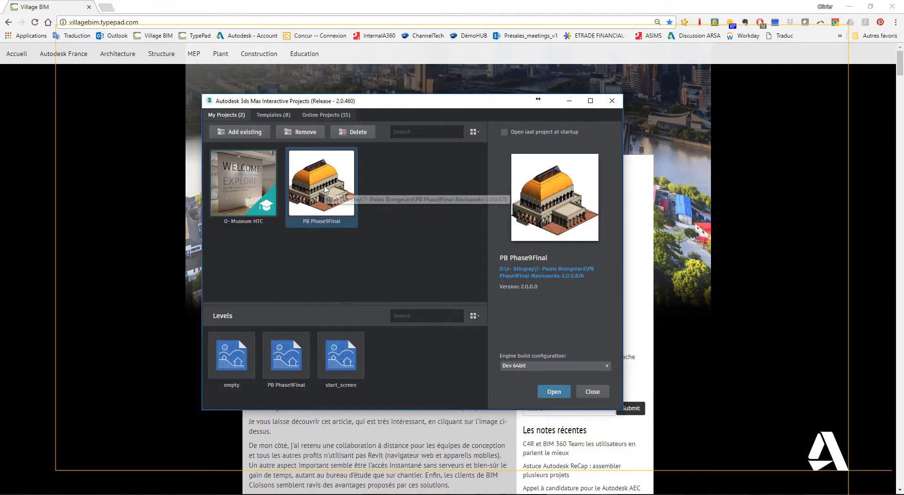
{"action": "left_click", "coordinate": [554, 391]}
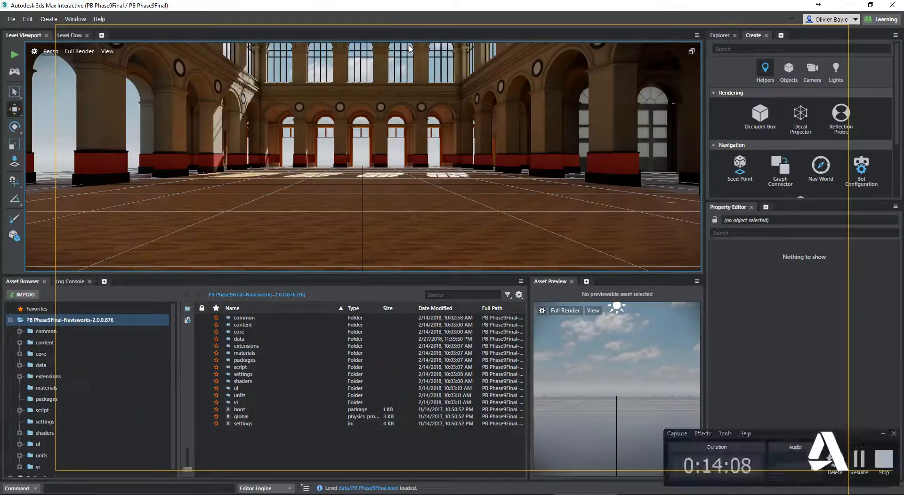
Frame the interior of the arcaded hall in the level view and add the Light Baking panel beside Create
{"action": "middle_click_drag", "start_coordinate": [392, 123], "coordinate": [310, 375]}
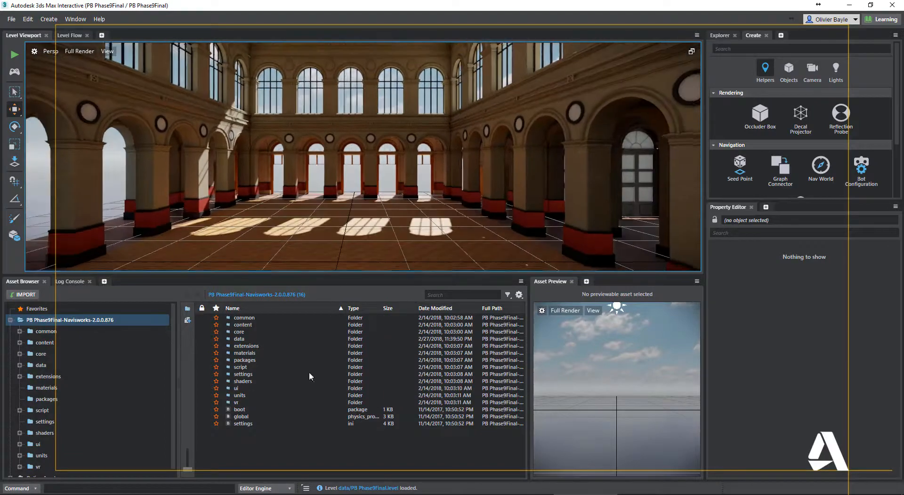
{"action": "right_click_drag", "start_coordinate": [494, 155], "coordinate": [503, 157], "text": "alt"}
{"action": "middle_click_drag", "start_coordinate": [503, 157], "coordinate": [485, 194]}
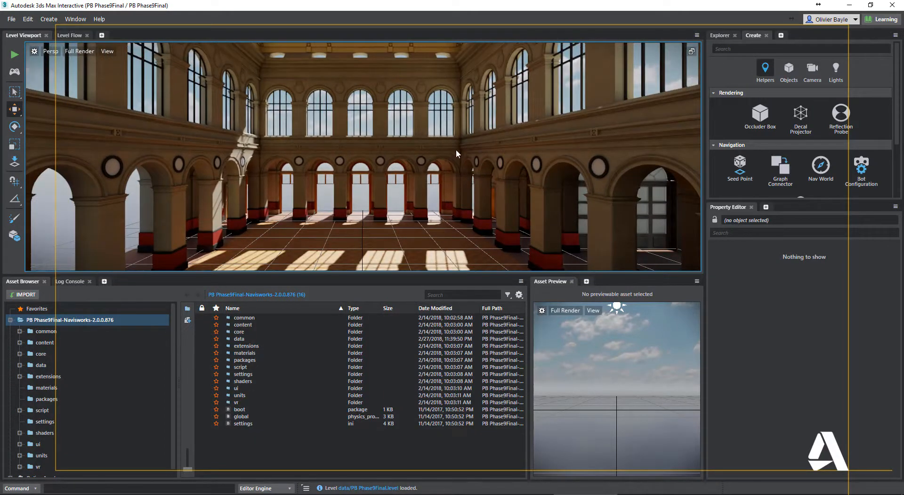
{"action": "middle_click_drag", "start_coordinate": [479, 162], "coordinate": [538, 146]}
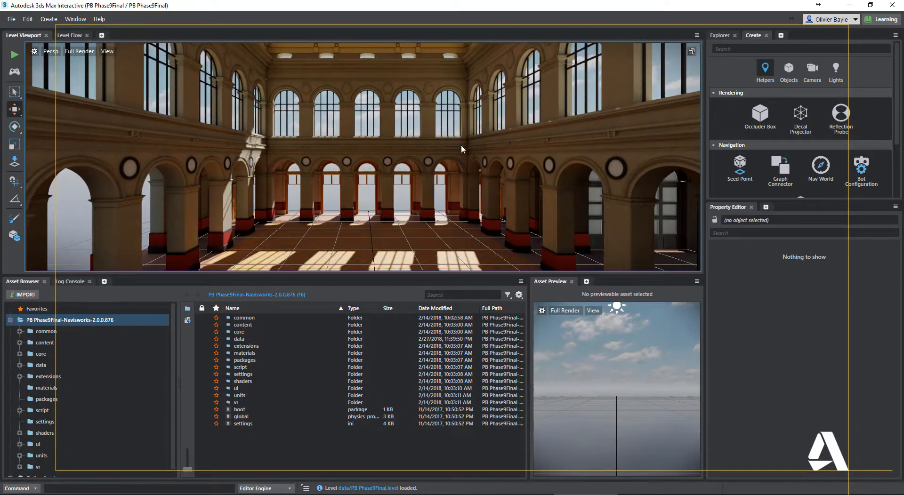
{"action": "middle_click_drag", "start_coordinate": [461, 146], "coordinate": [399, 225]}
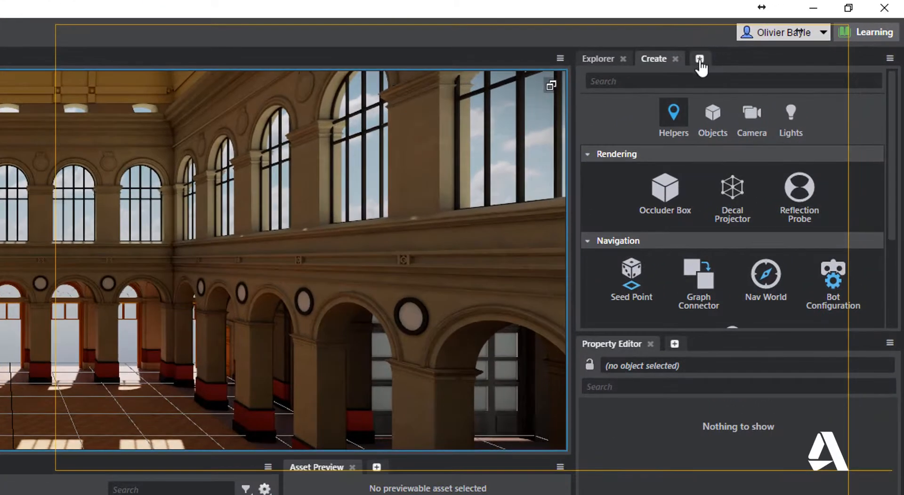
{"action": "left_click", "coordinate": [699, 59]}
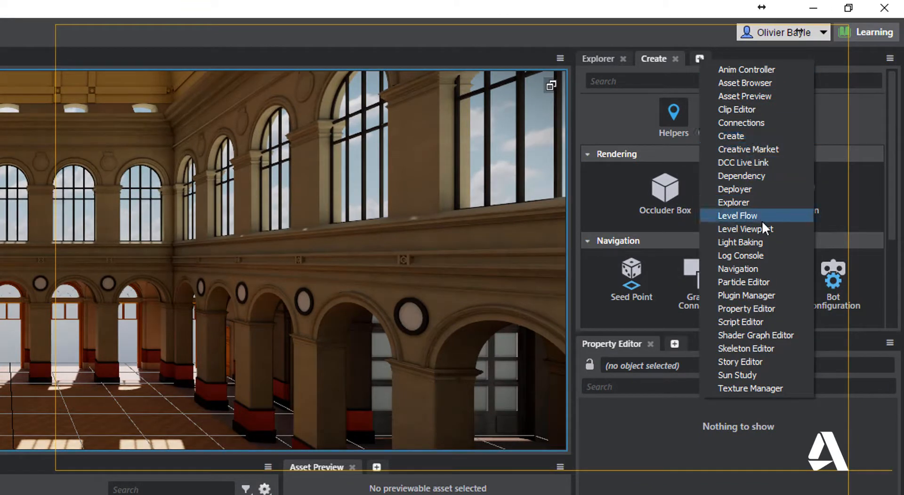
{"action": "left_click", "coordinate": [739, 242]}
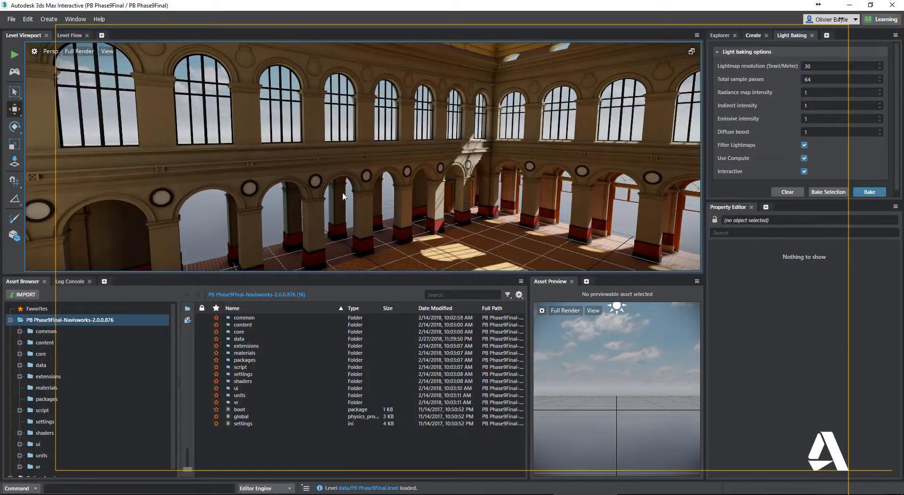
Inspect the current lighting on the hall's walls, vaulted ceiling, columns and arched windows before baking
{"action": "middle_click_drag", "start_coordinate": [343, 195], "coordinate": [239, 212]}
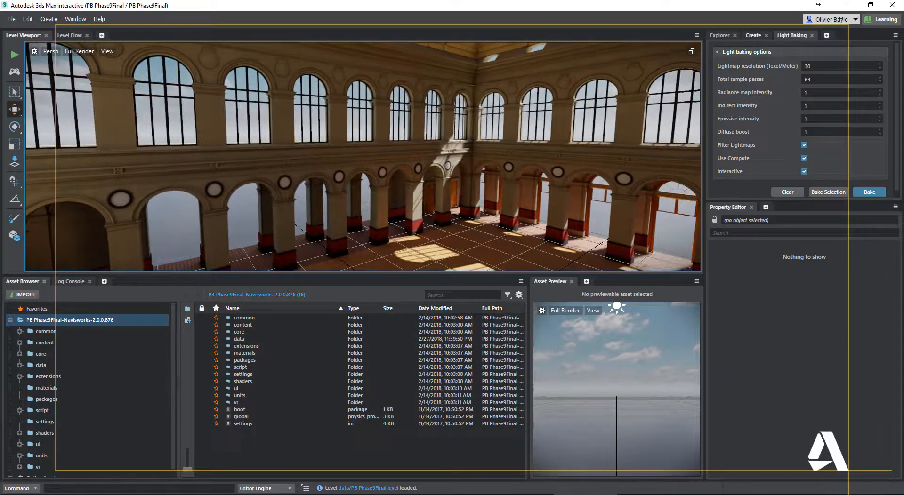
{"action": "right_click_drag", "start_coordinate": [238, 212], "coordinate": [434, 180]}
{"action": "right_click_drag", "start_coordinate": [383, 110], "coordinate": [415, 3]}
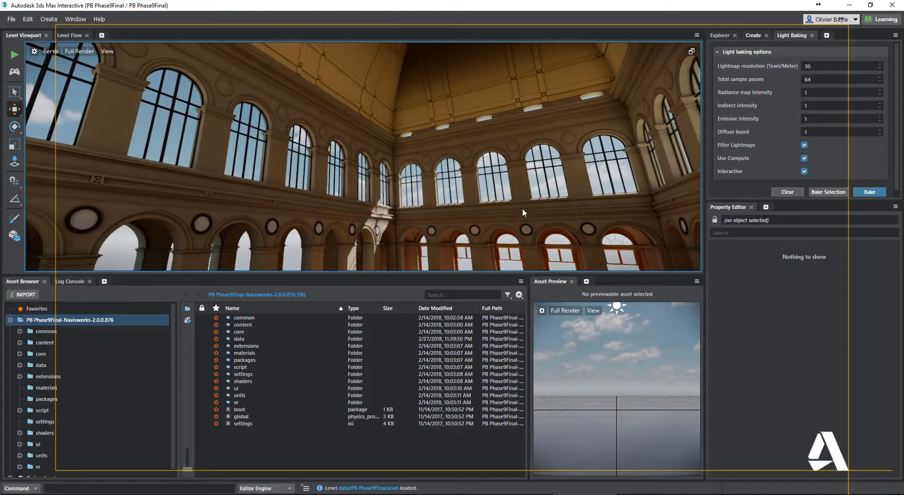
{"action": "right_click_drag", "start_coordinate": [524, 213], "coordinate": [416, 197]}
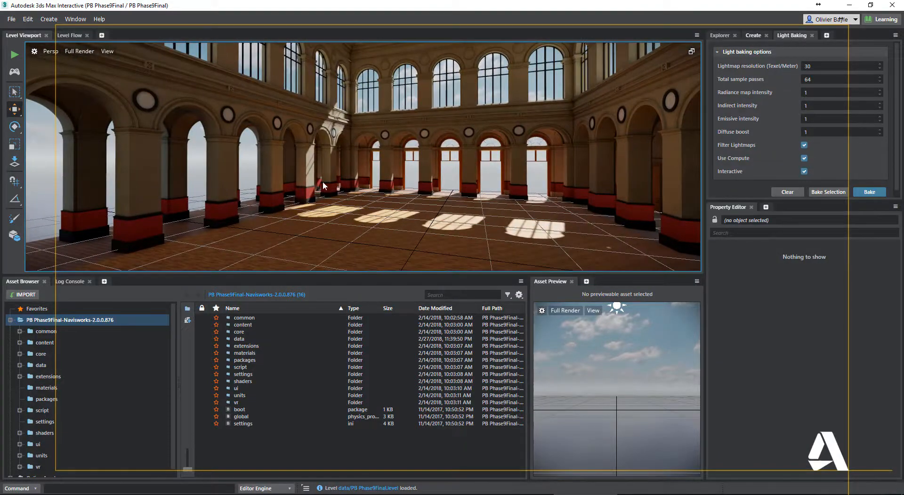
{"action": "scroll", "coordinate": [335, 172], "scroll_direction": "up", "scroll_amount": 8}
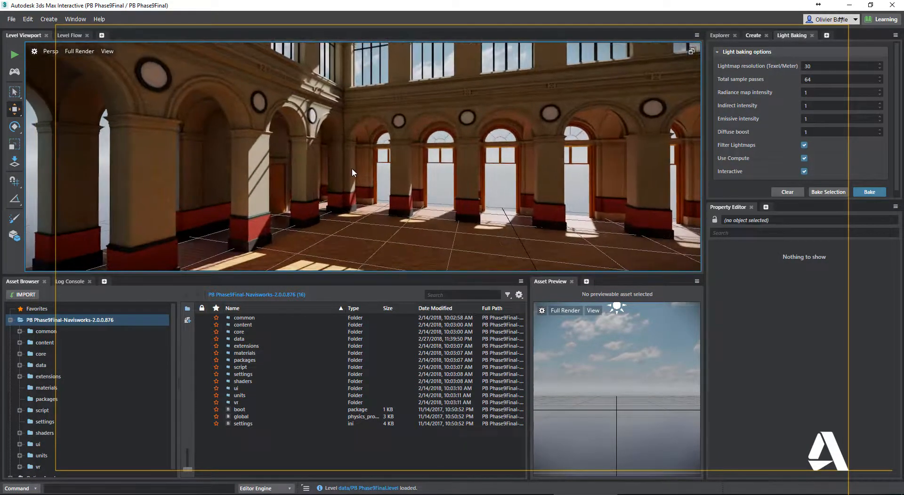
{"action": "scroll", "coordinate": [352, 169], "scroll_direction": "up", "scroll_amount": 3}
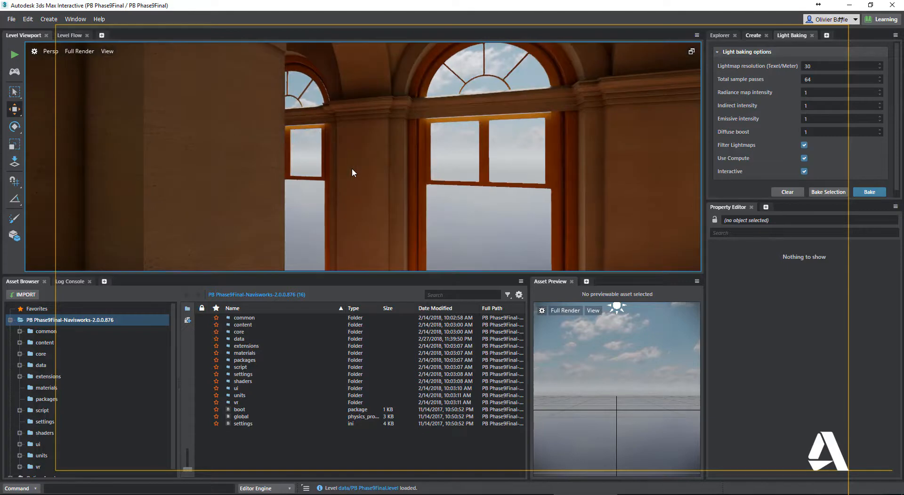
{"action": "scroll", "coordinate": [352, 169], "scroll_direction": "down", "scroll_amount": 8}
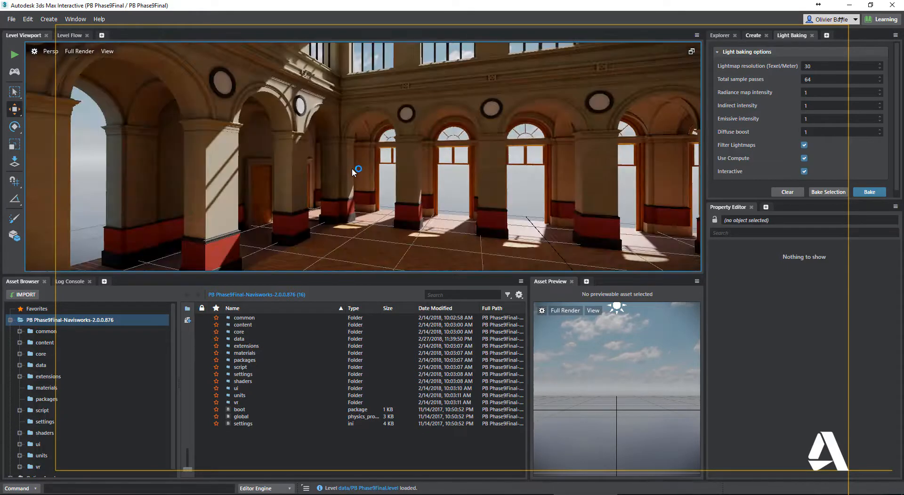
Run the test level and look around the hall's columns, arches and side gallery
{"action": "left_click", "coordinate": [14, 57]}
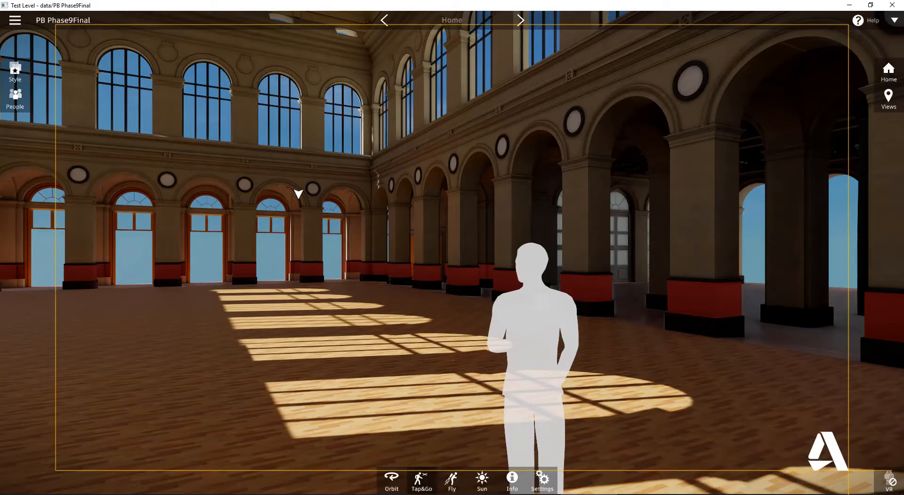
{"action": "left_click_drag", "start_coordinate": [379, 166], "coordinate": [571, 182]}
{"action": "left_click_drag", "start_coordinate": [754, 149], "coordinate": [816, 222]}
{"action": "left_click_drag", "start_coordinate": [522, 292], "coordinate": [480, 231]}
{"action": "left_click_drag", "start_coordinate": [659, 301], "coordinate": [405, 283]}
{"action": "left_click", "coordinate": [373, 353]}
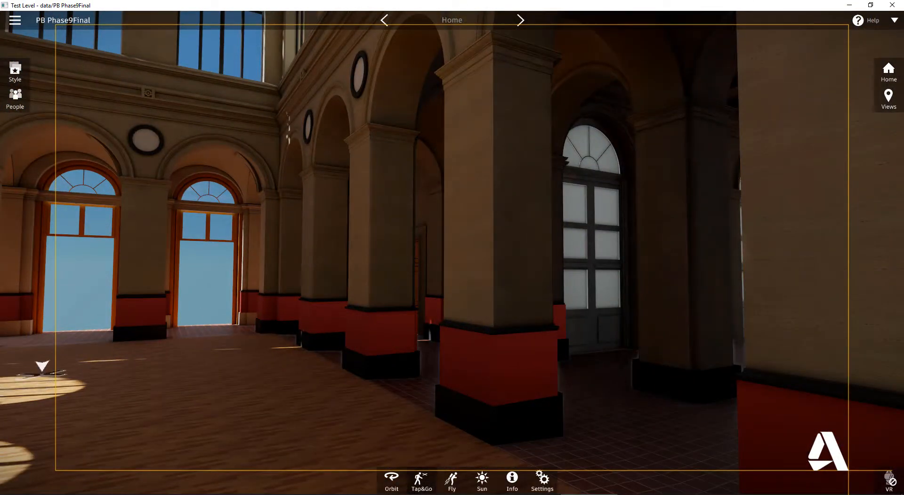
Walk across the hall to the open arches and back toward the white figure, examining the light and shadows
{"action": "left_click", "coordinate": [44, 369]}
{"action": "left_click_drag", "start_coordinate": [131, 320], "coordinate": [372, 303]}
{"action": "left_click_drag", "start_coordinate": [515, 296], "coordinate": [422, 305]}
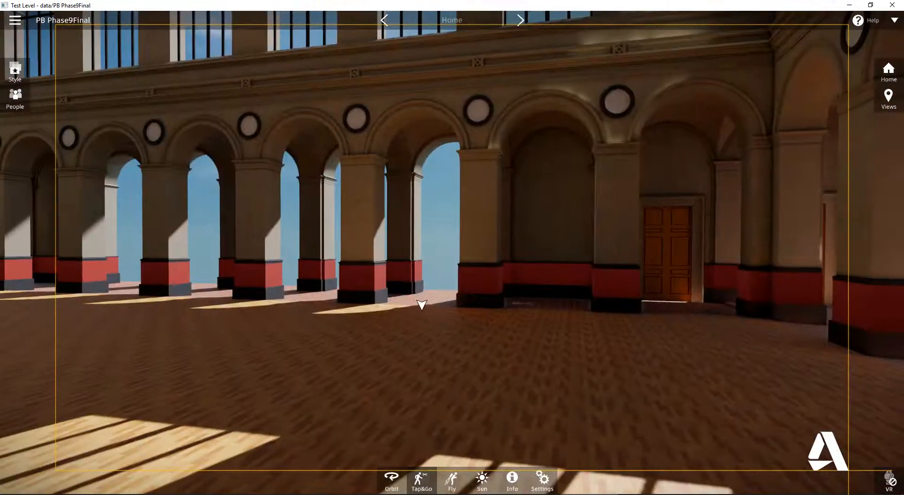
{"action": "left_click", "coordinate": [414, 299]}
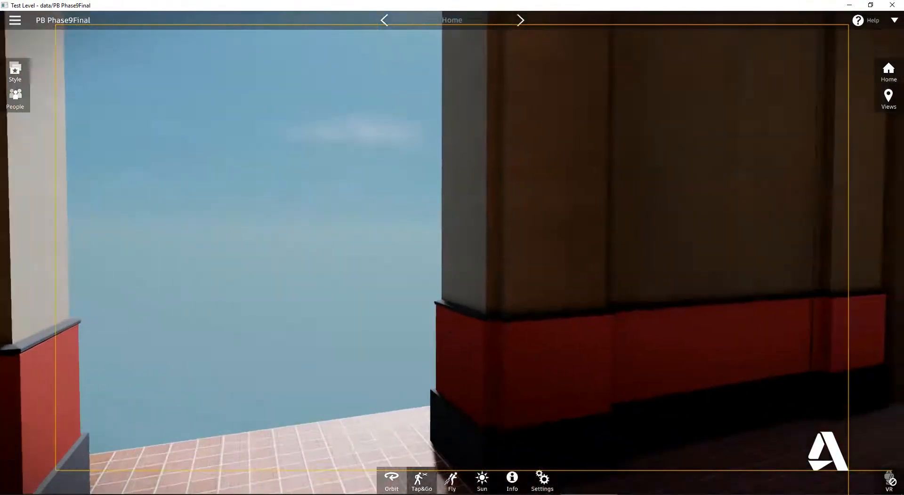
{"action": "left_click_drag", "start_coordinate": [423, 370], "coordinate": [278, 390]}
{"action": "left_click_drag", "start_coordinate": [386, 376], "coordinate": [500, 363]}
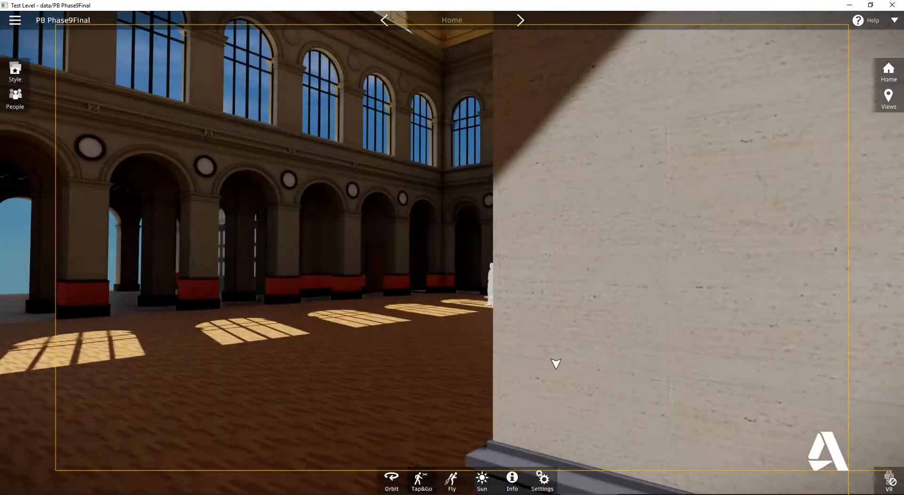
{"action": "left_click", "coordinate": [442, 314]}
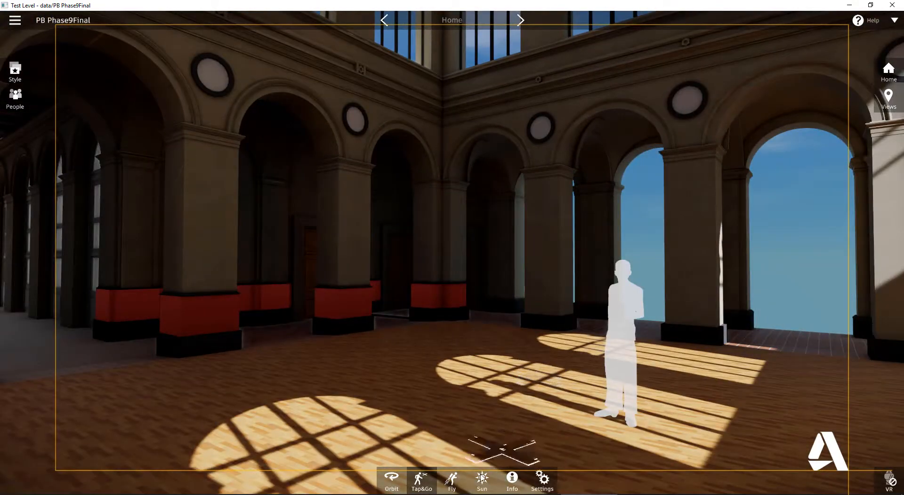
Set the Sun Position time of day to 02:27 PM
{"action": "left_click", "coordinate": [481, 477]}
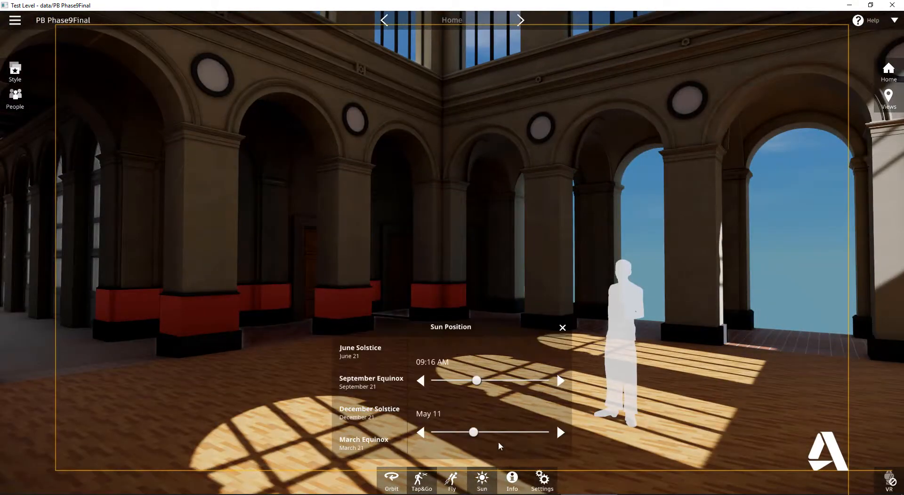
{"action": "left_click_drag", "start_coordinate": [476, 382], "coordinate": [547, 347]}
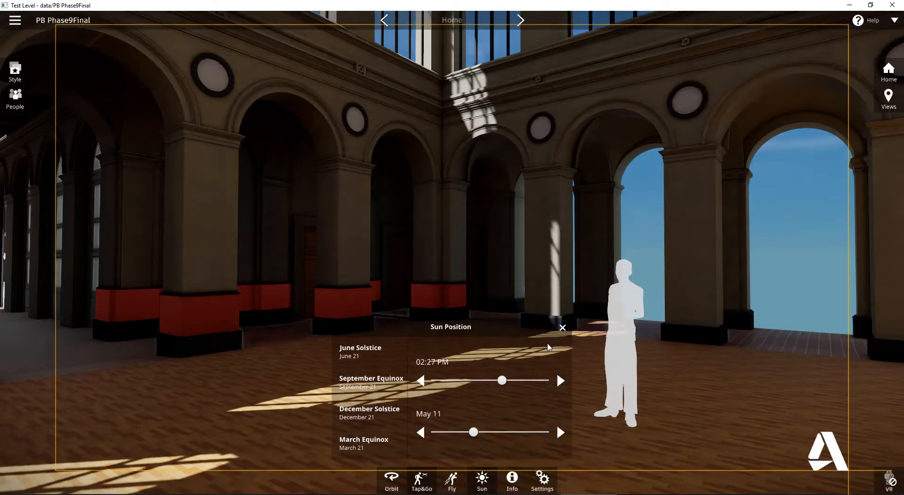